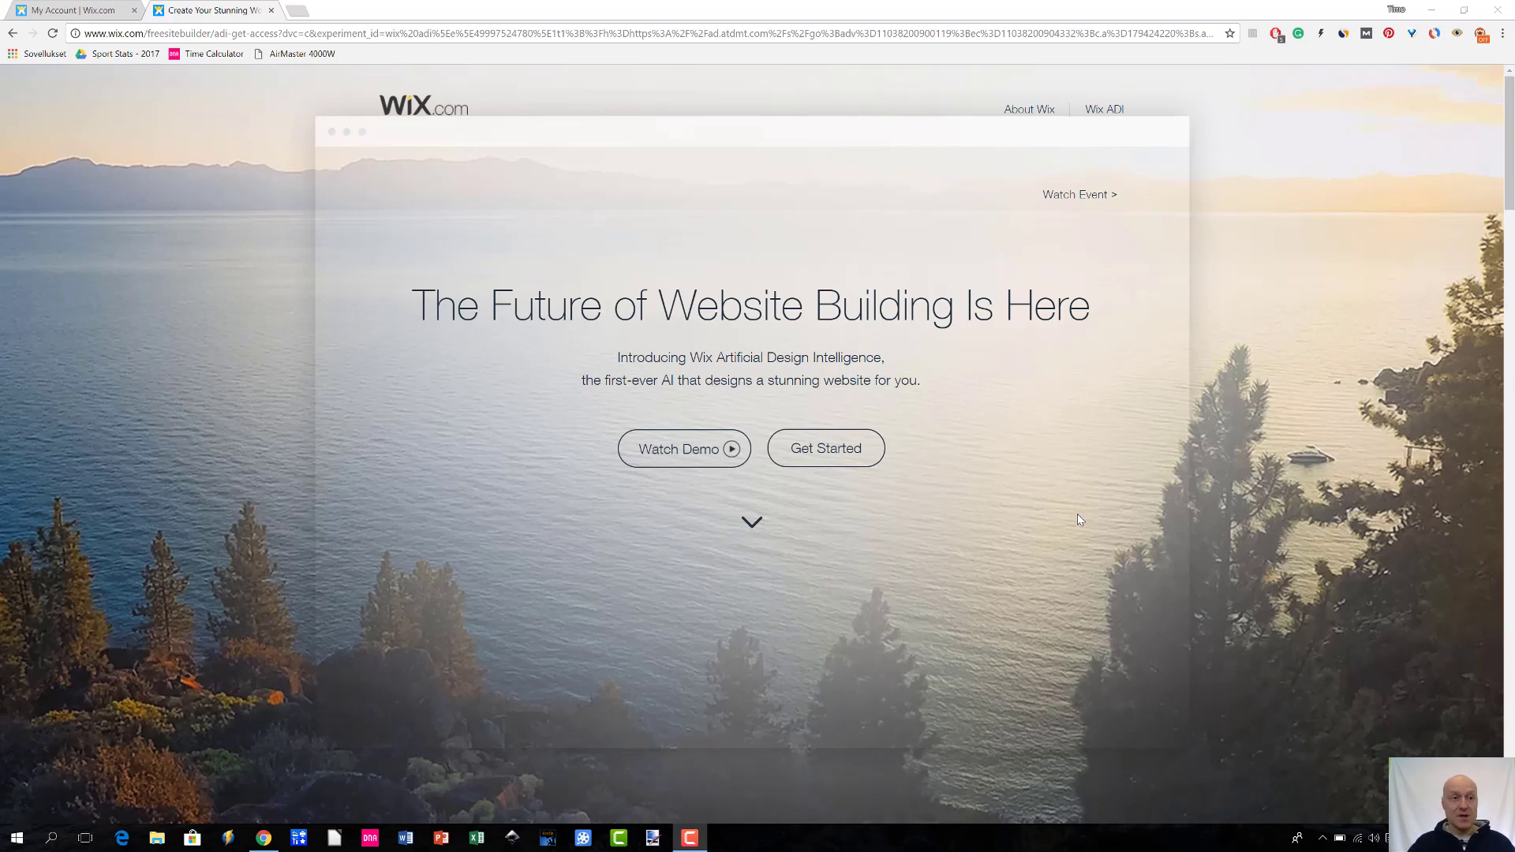
Go to the Wix account dashboard and start creating a new site from the My Sites list
{"action": "left_click", "coordinate": [55, 10]}
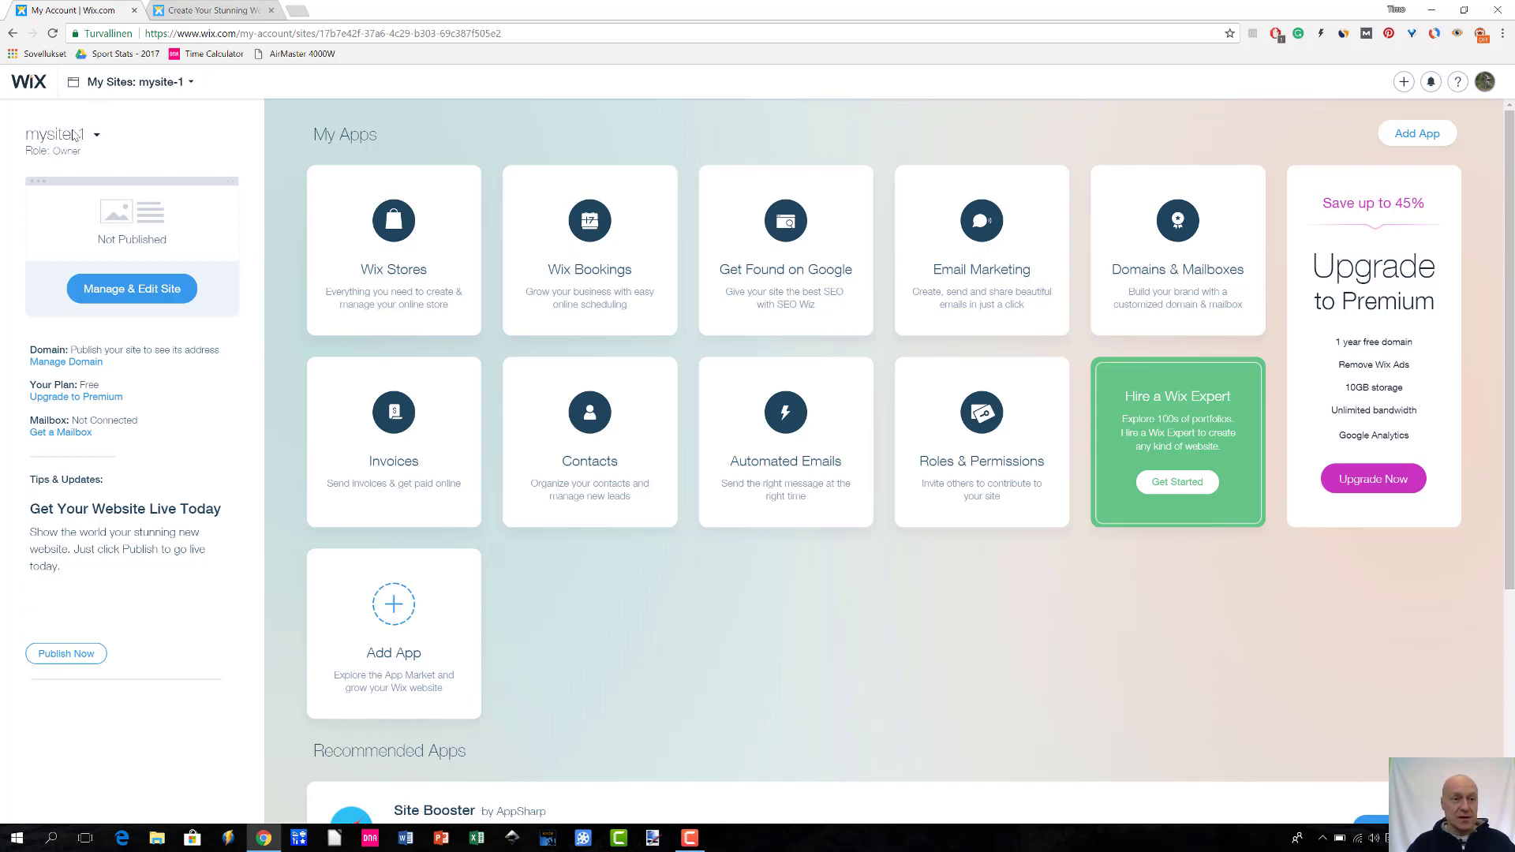
{"action": "left_click", "coordinate": [97, 138]}
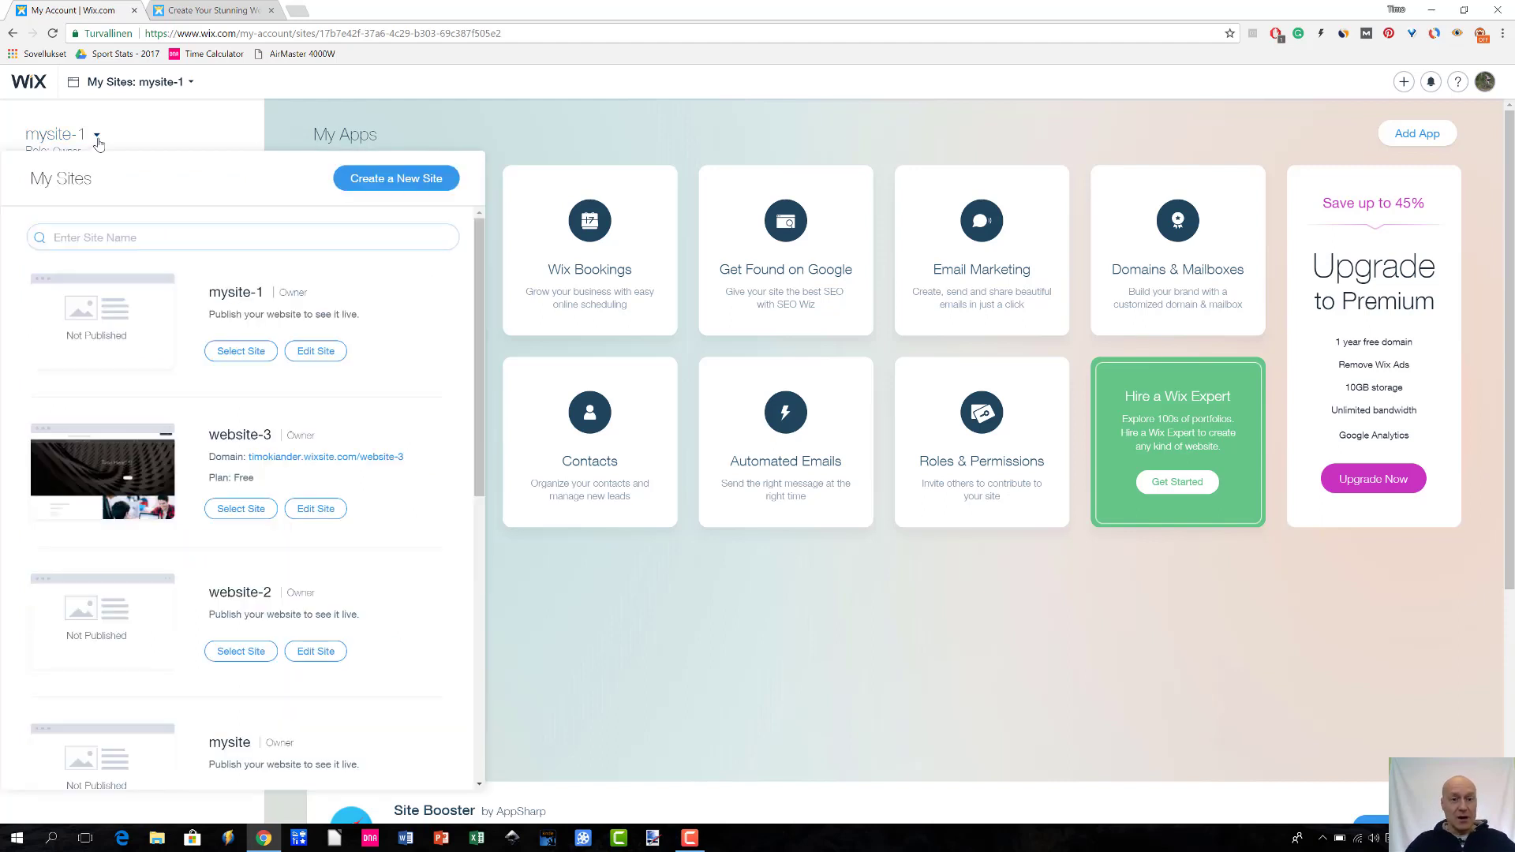
{"action": "left_click", "coordinate": [387, 184]}
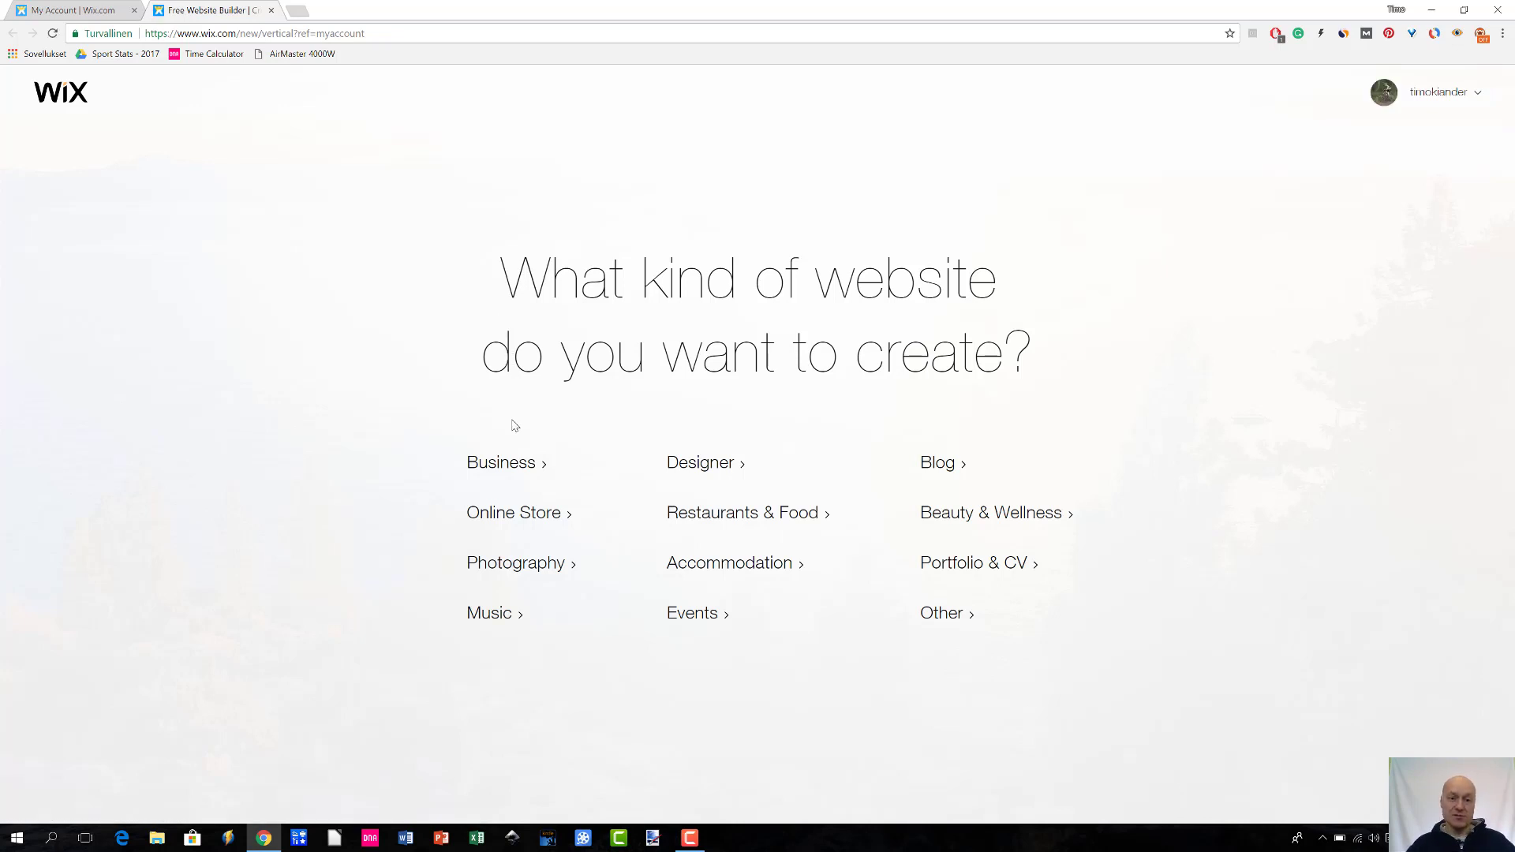
Choose Business as the kind of website and let Wix ADI create it
{"action": "right_click", "coordinate": [509, 467]}
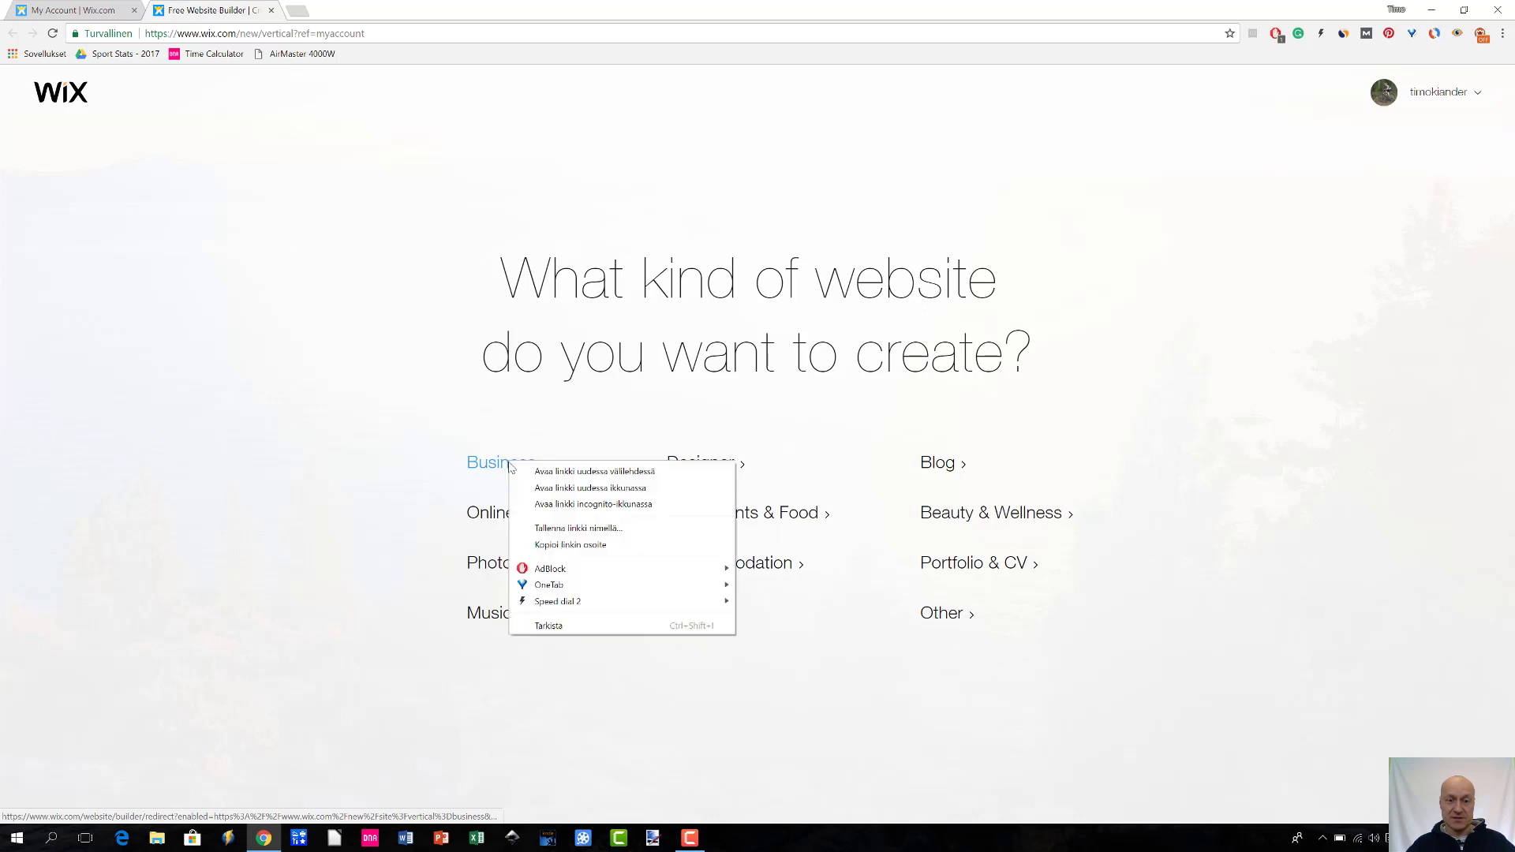
{"action": "left_click", "coordinate": [470, 454]}
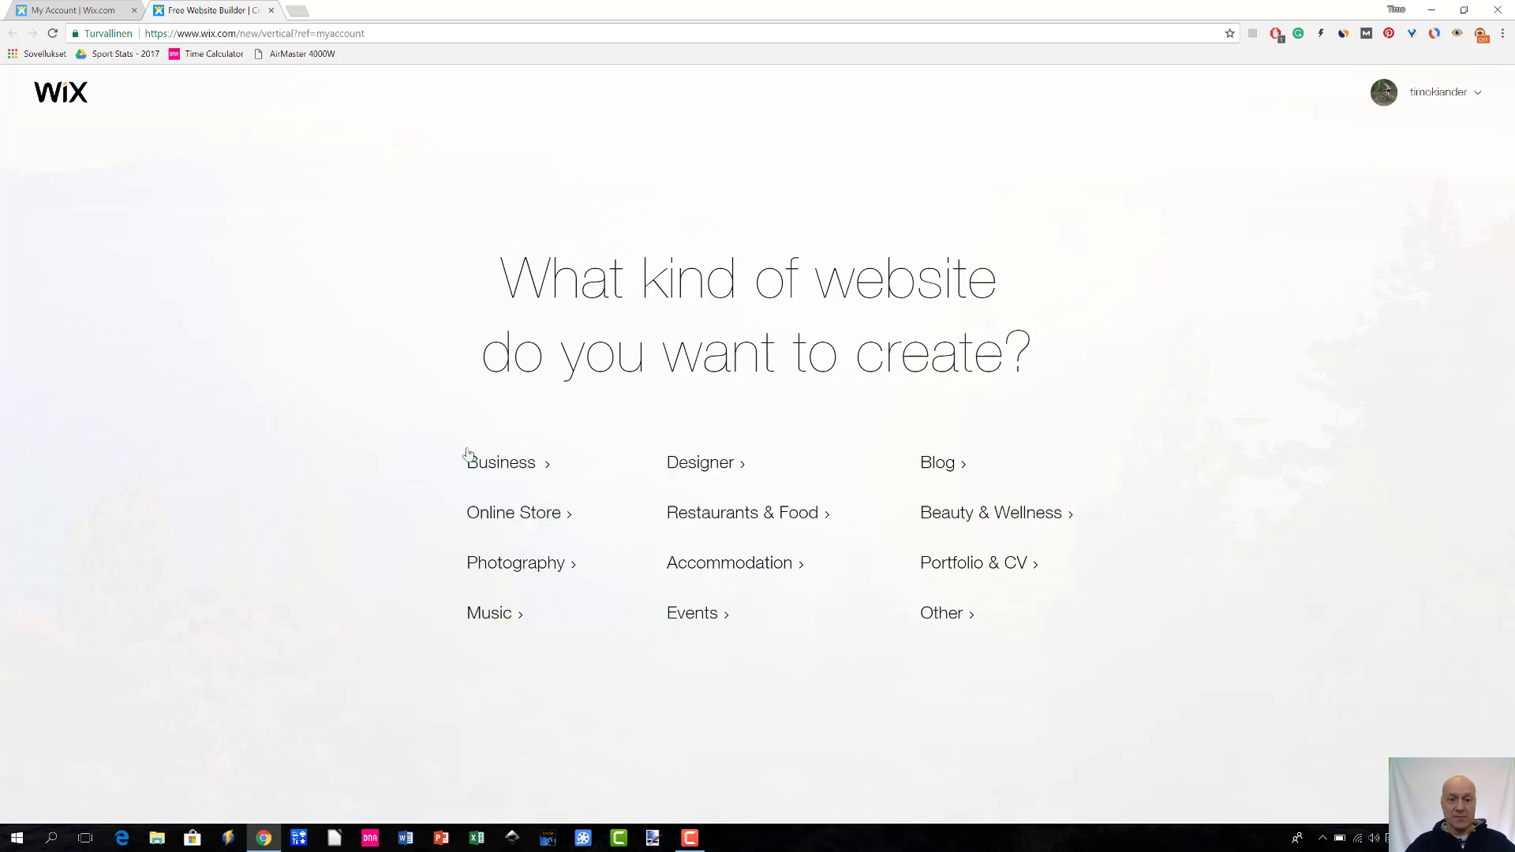
{"action": "left_click", "coordinate": [502, 464]}
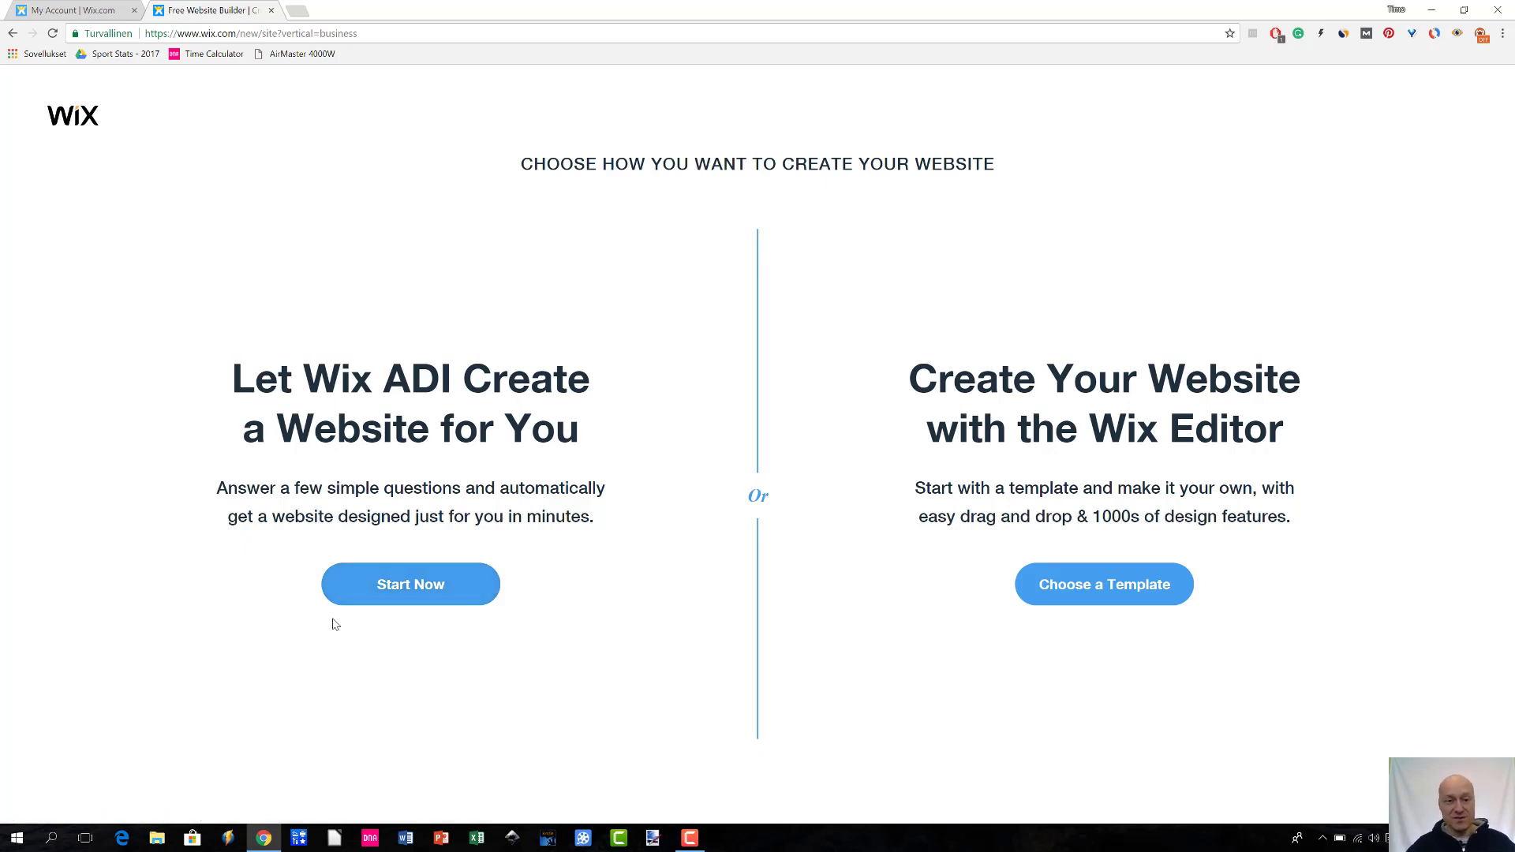
{"action": "left_click", "coordinate": [398, 604]}
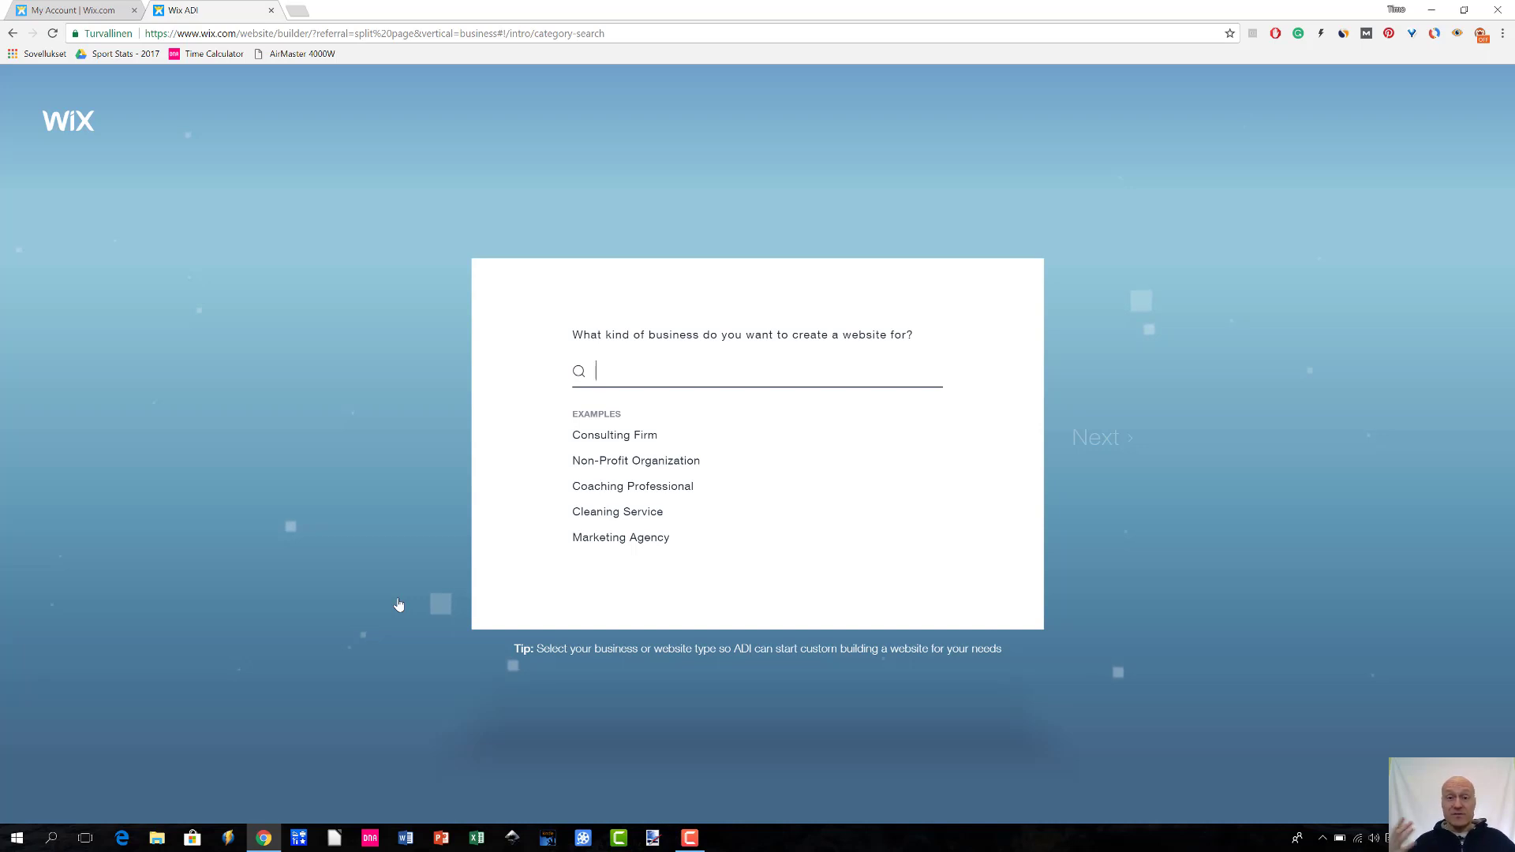
Set the business type to "Business Consulting Firm" and request online selling, bookings and appointments, subscribers and a blog
{"action": "type", "text": "Business Consulting Firm"}
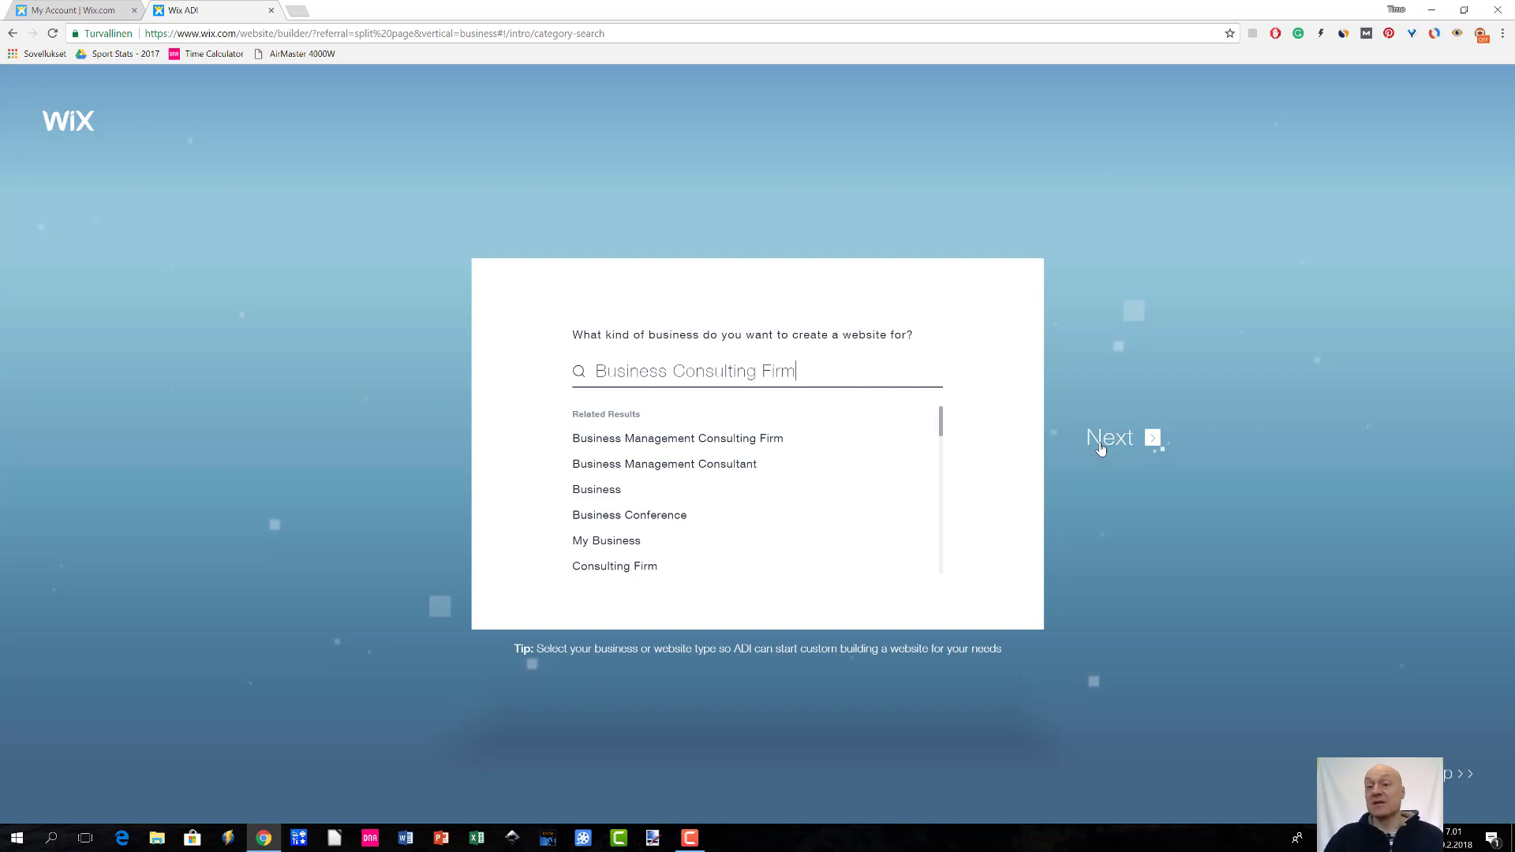
{"action": "left_click", "coordinate": [1101, 449]}
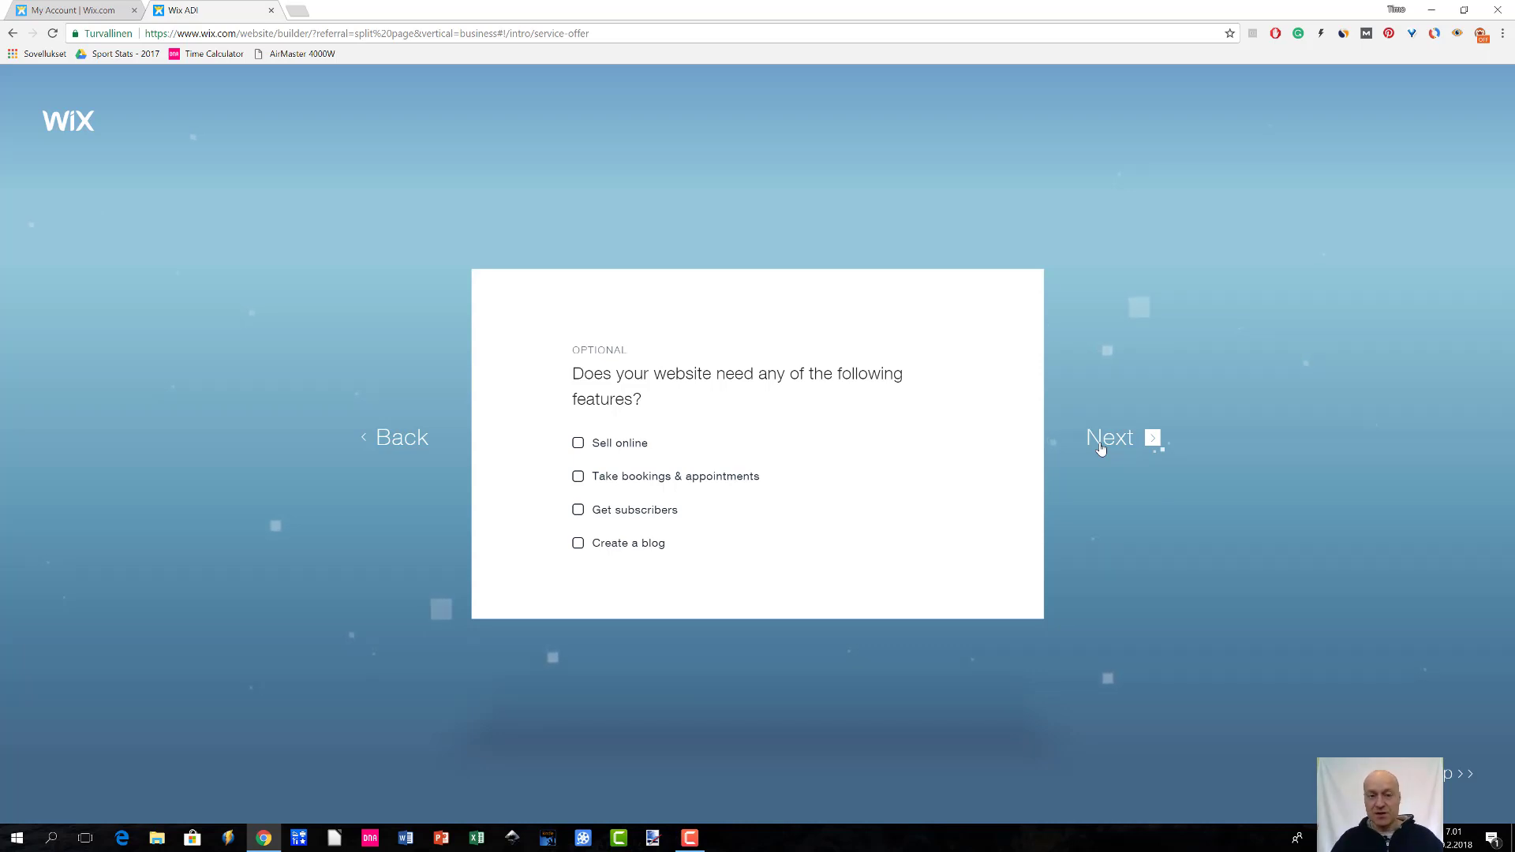
{"action": "left_click", "coordinate": [580, 448]}
{"action": "left_click", "coordinate": [579, 478]}
{"action": "left_click", "coordinate": [580, 510]}
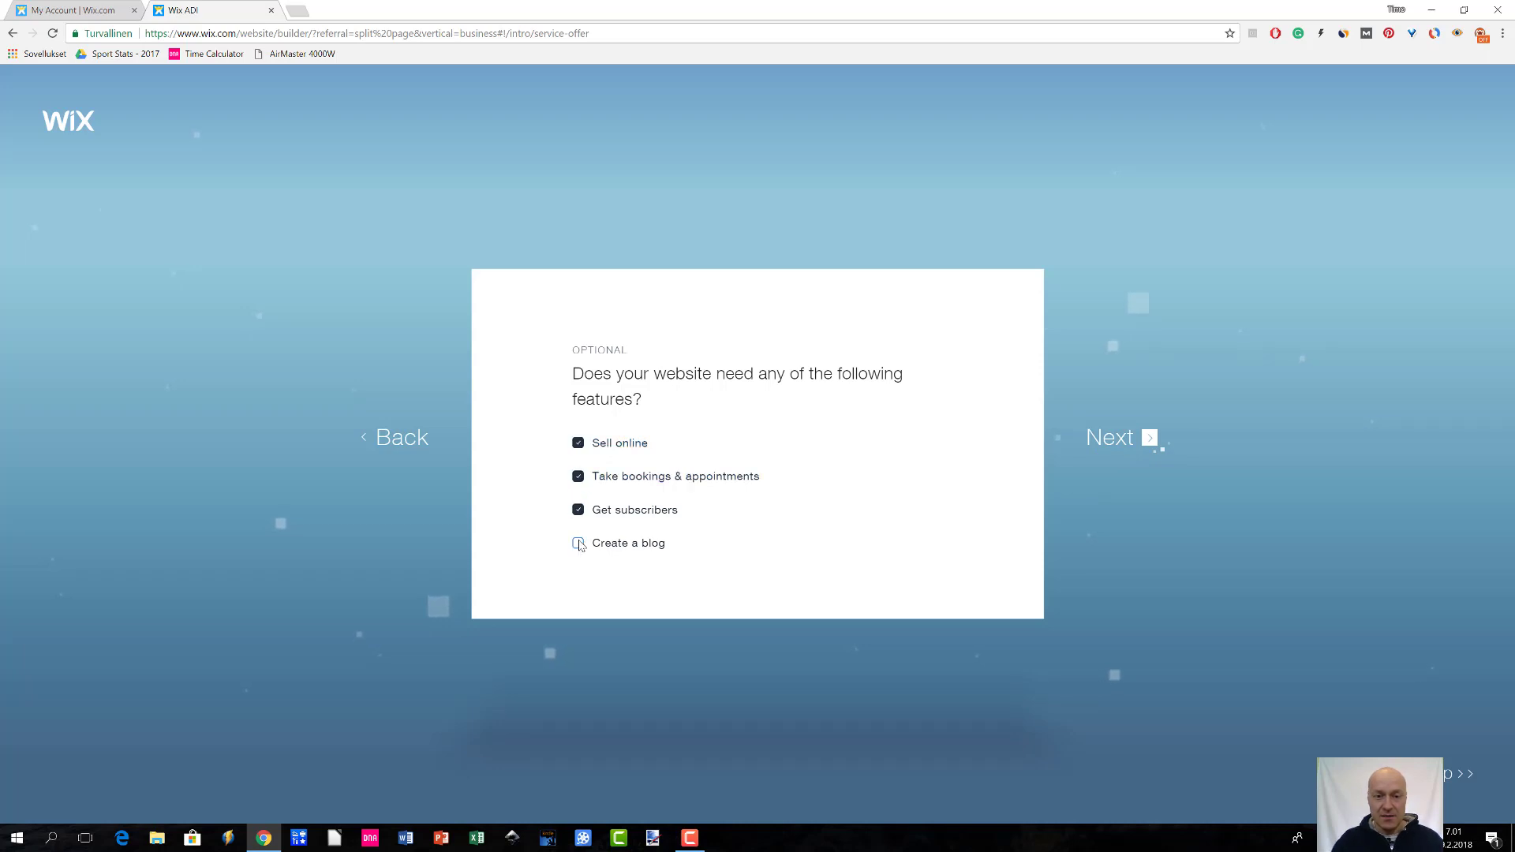
{"action": "left_click", "coordinate": [580, 544]}
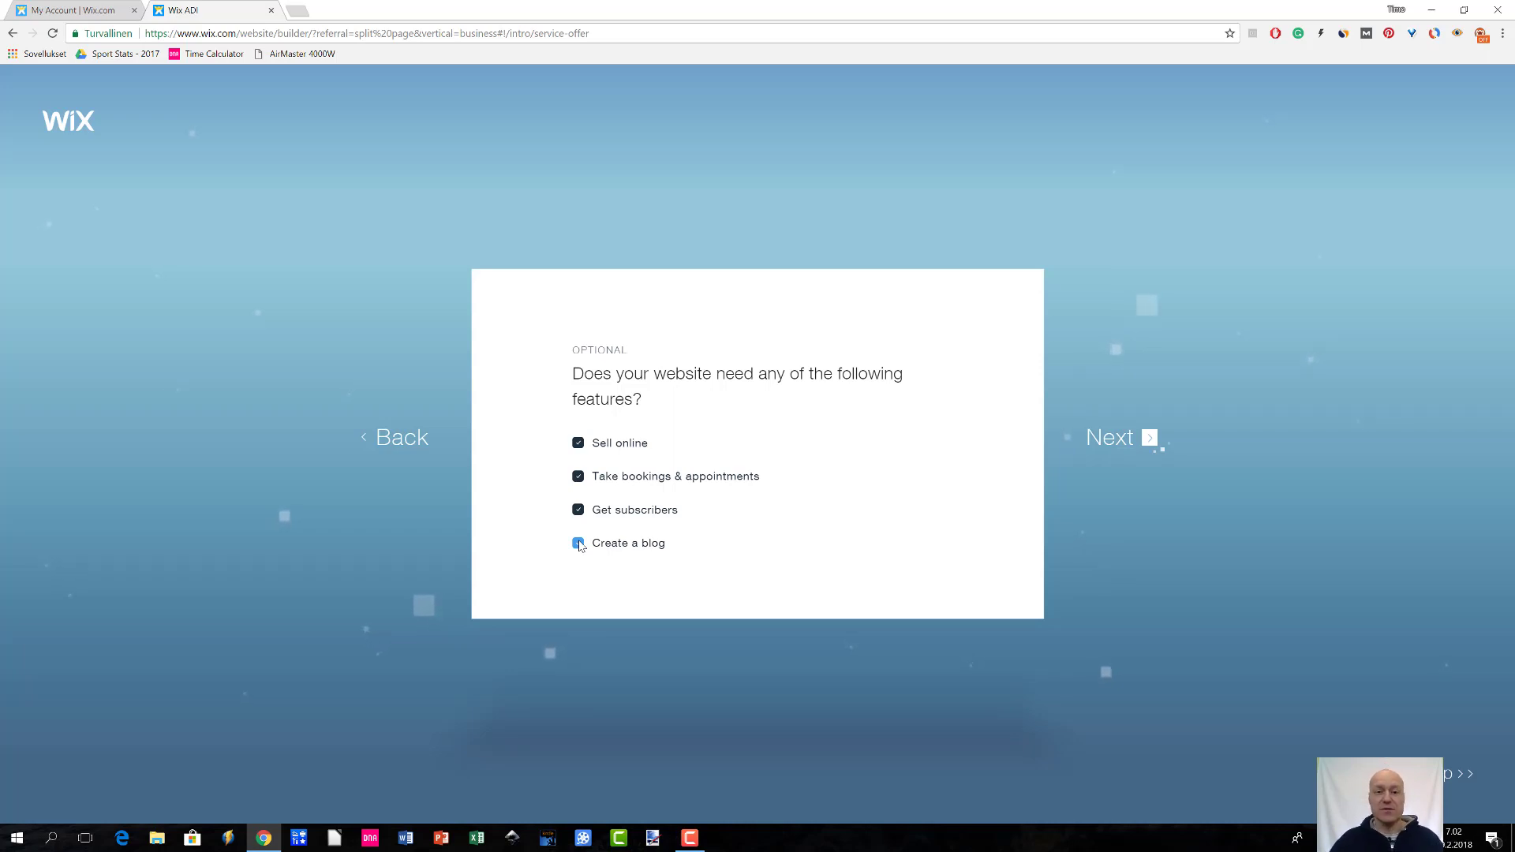
{"action": "left_click", "coordinate": [578, 544]}
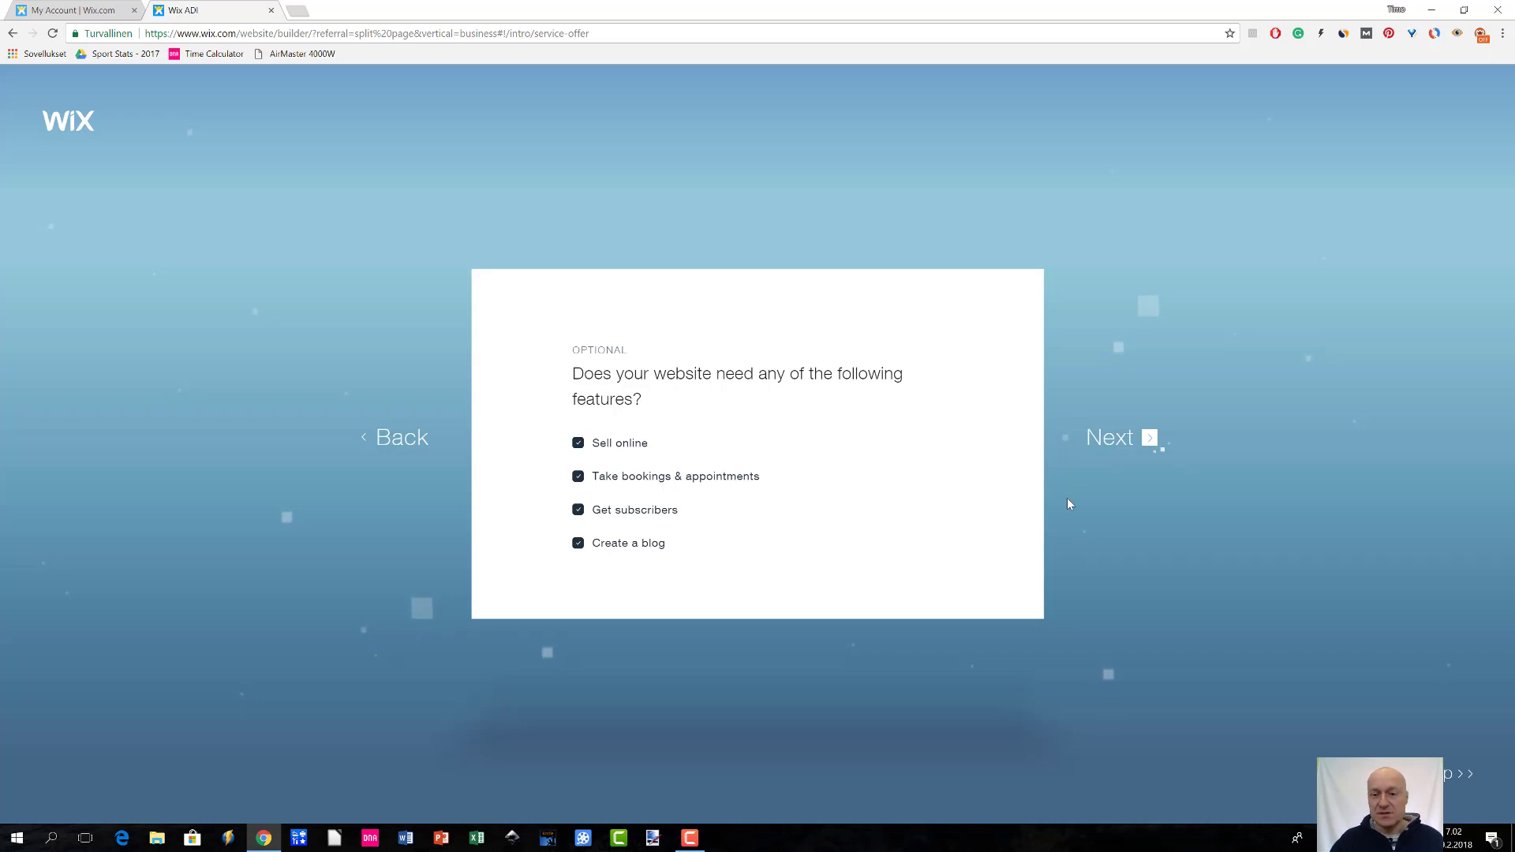
{"action": "left_click", "coordinate": [1116, 450]}
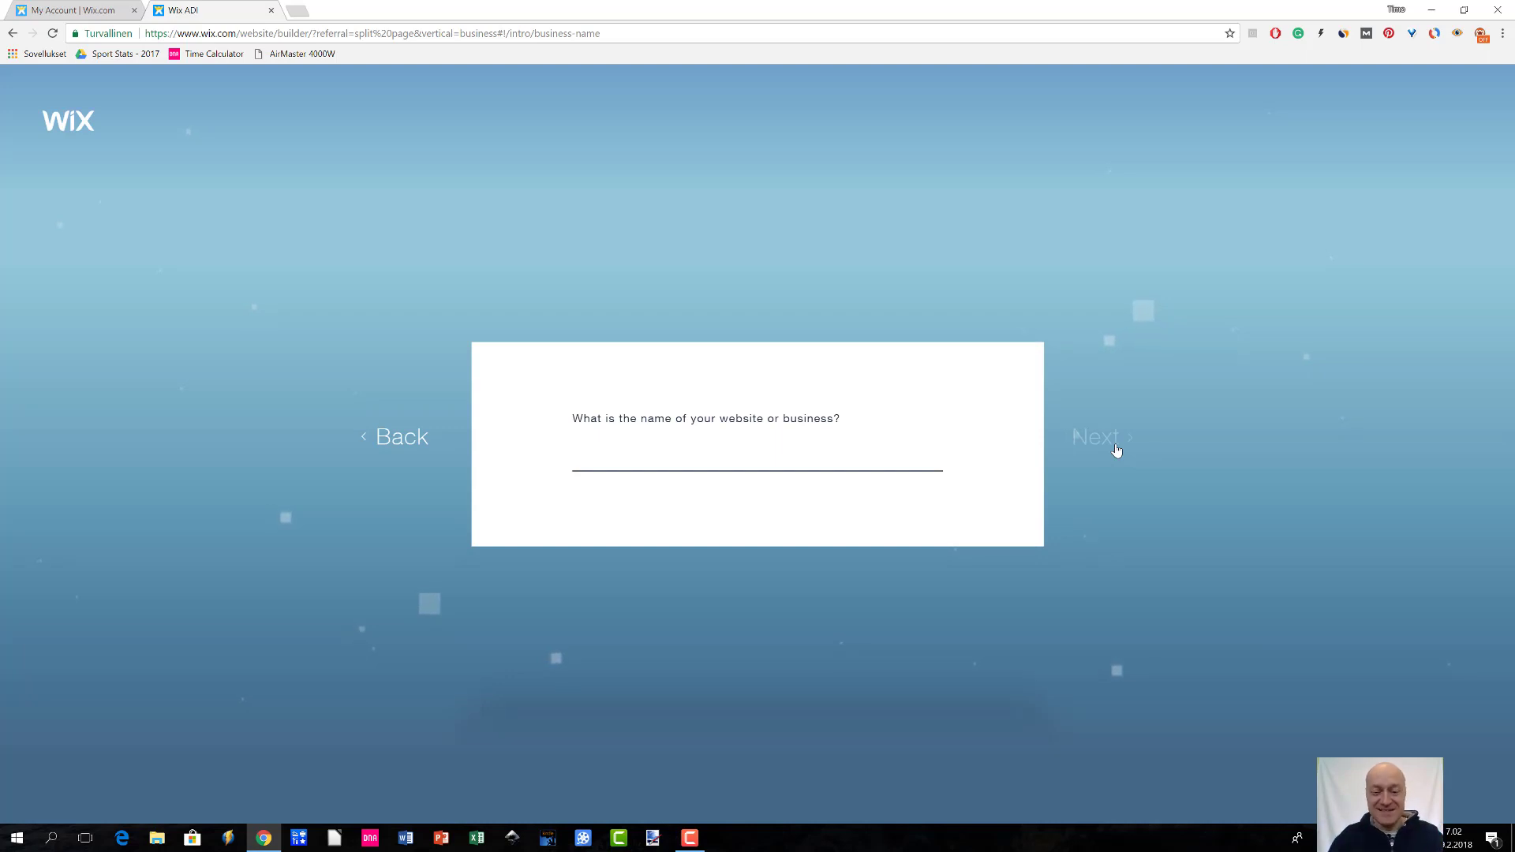
Name the website with the owner's first name in possessive form followed by "Business Website" and submit it
{"action": "type", "text": "T"}
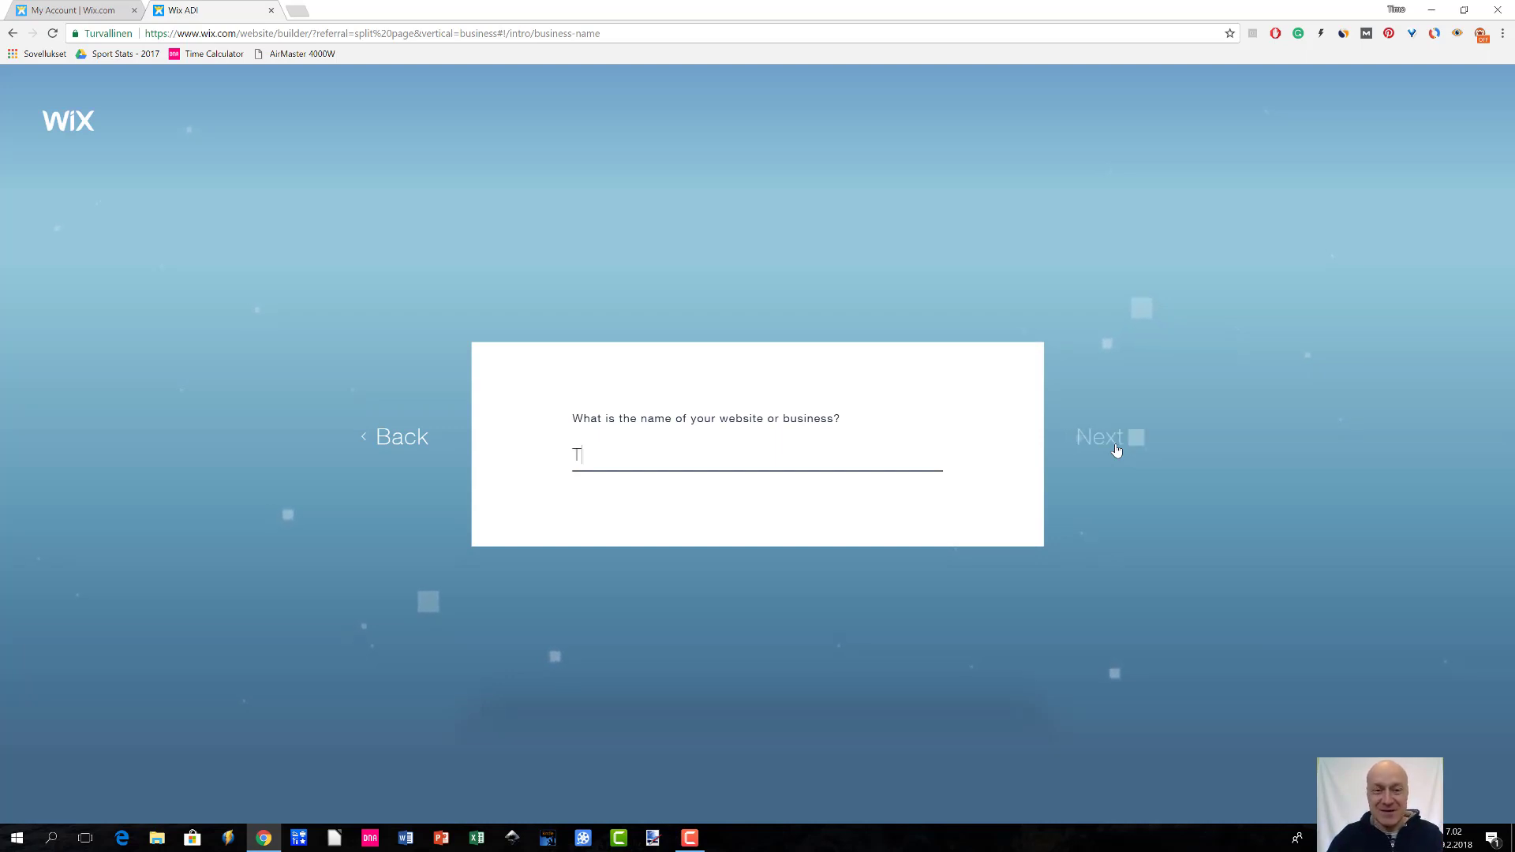
{"action": "type", "text": "imo's"}
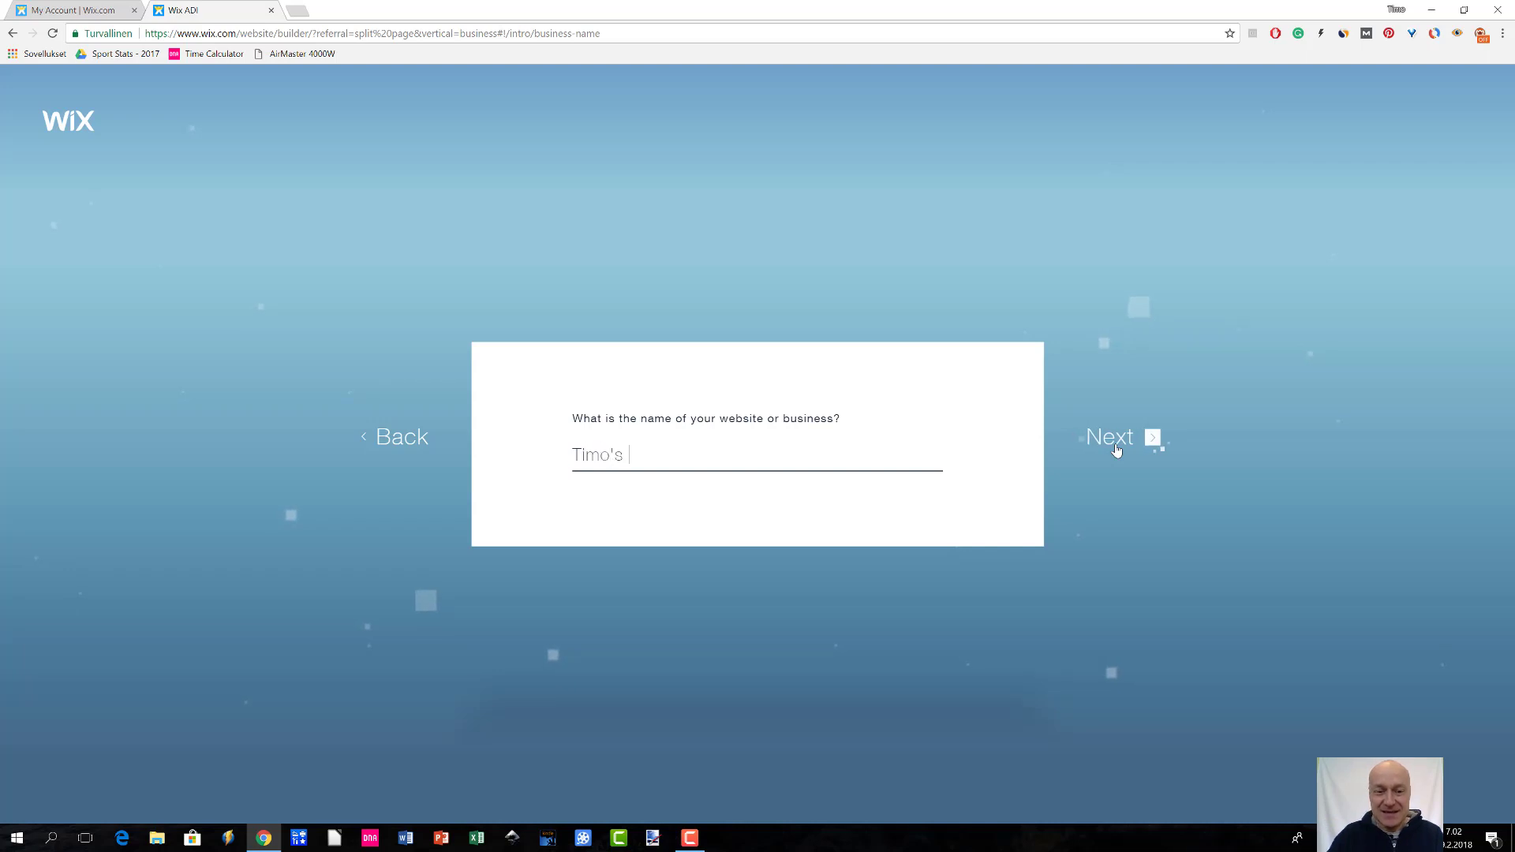
{"action": "type", "text": " Business Website"}
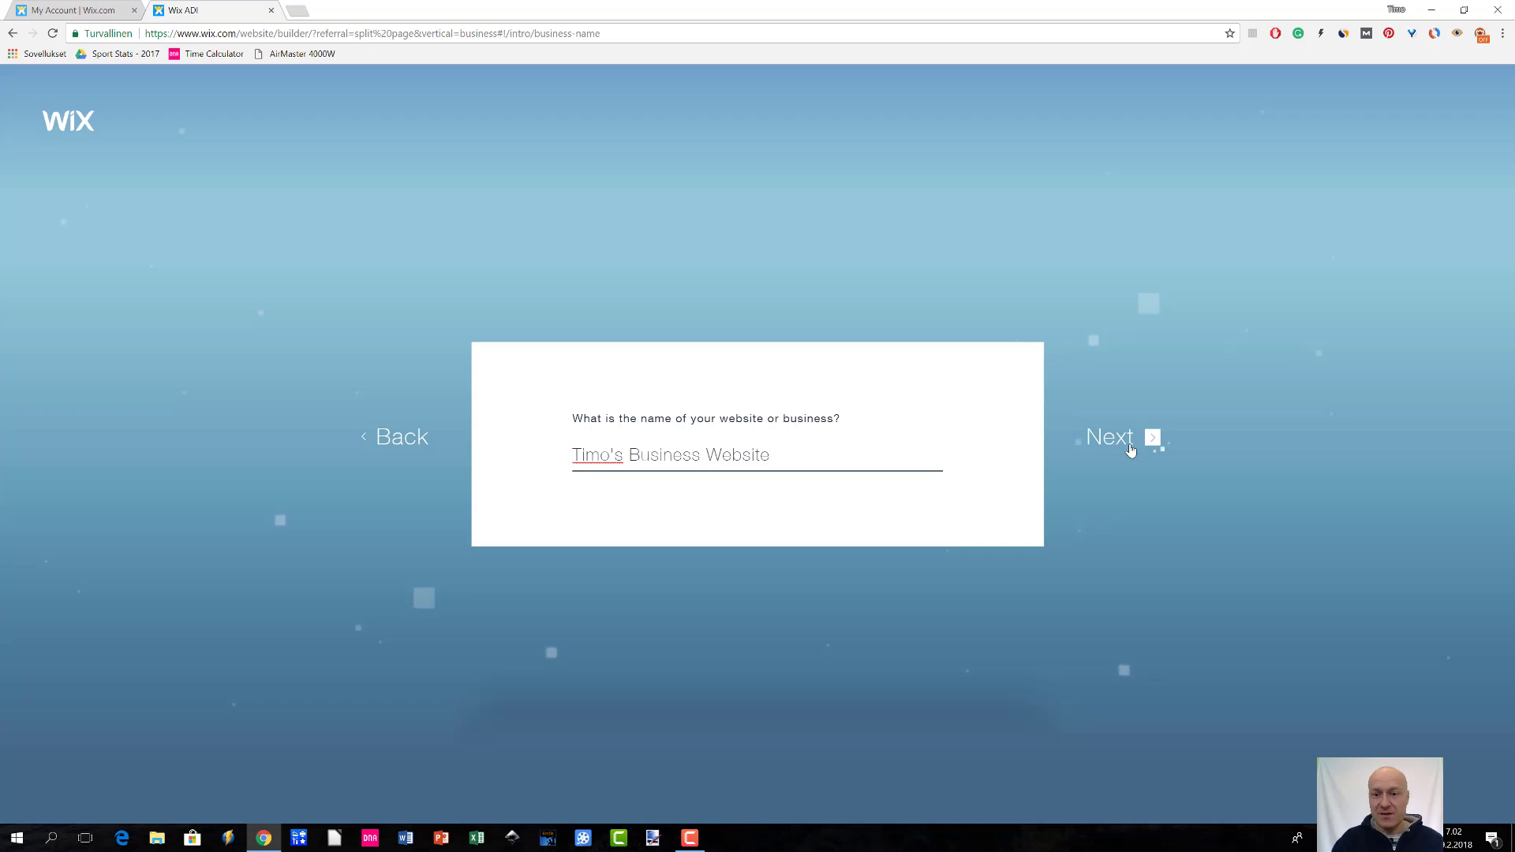
{"action": "left_click", "coordinate": [1124, 445]}
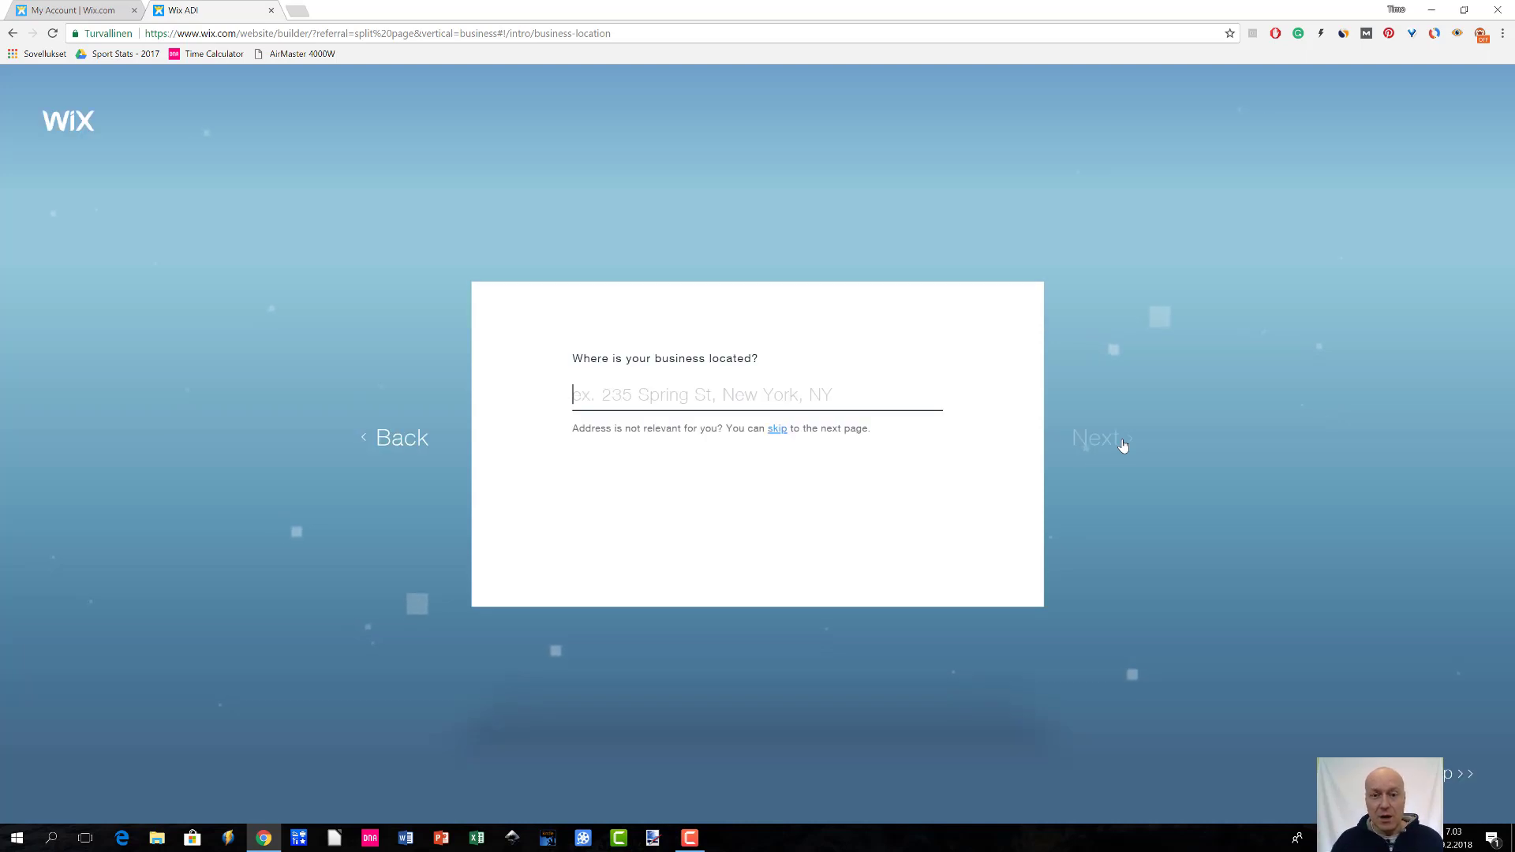
Skip the business location and accept the prefilled business info to start the ADI design process
{"action": "left_click", "coordinate": [780, 434]}
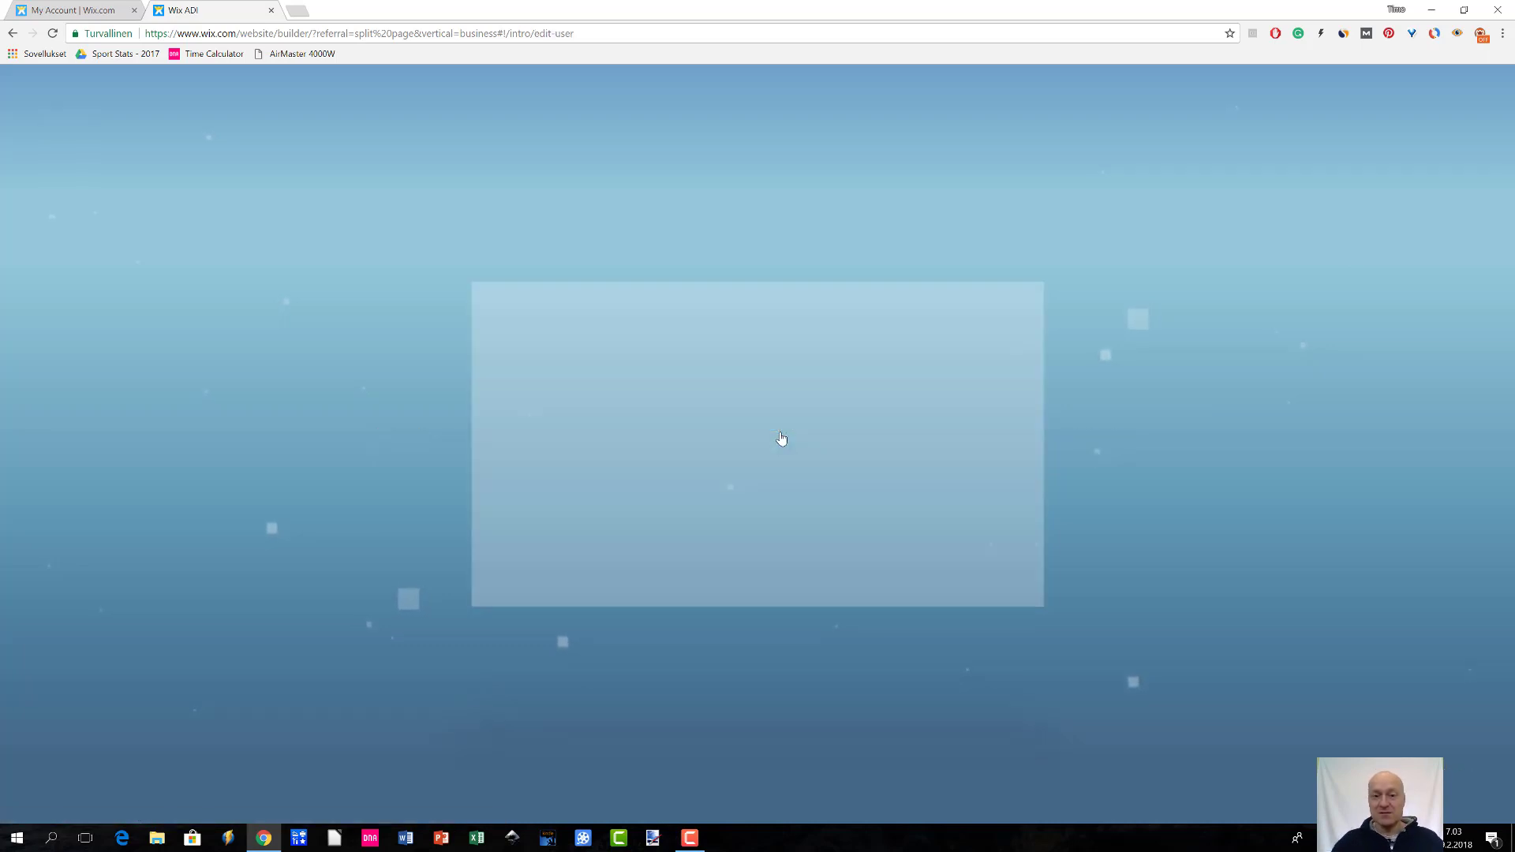
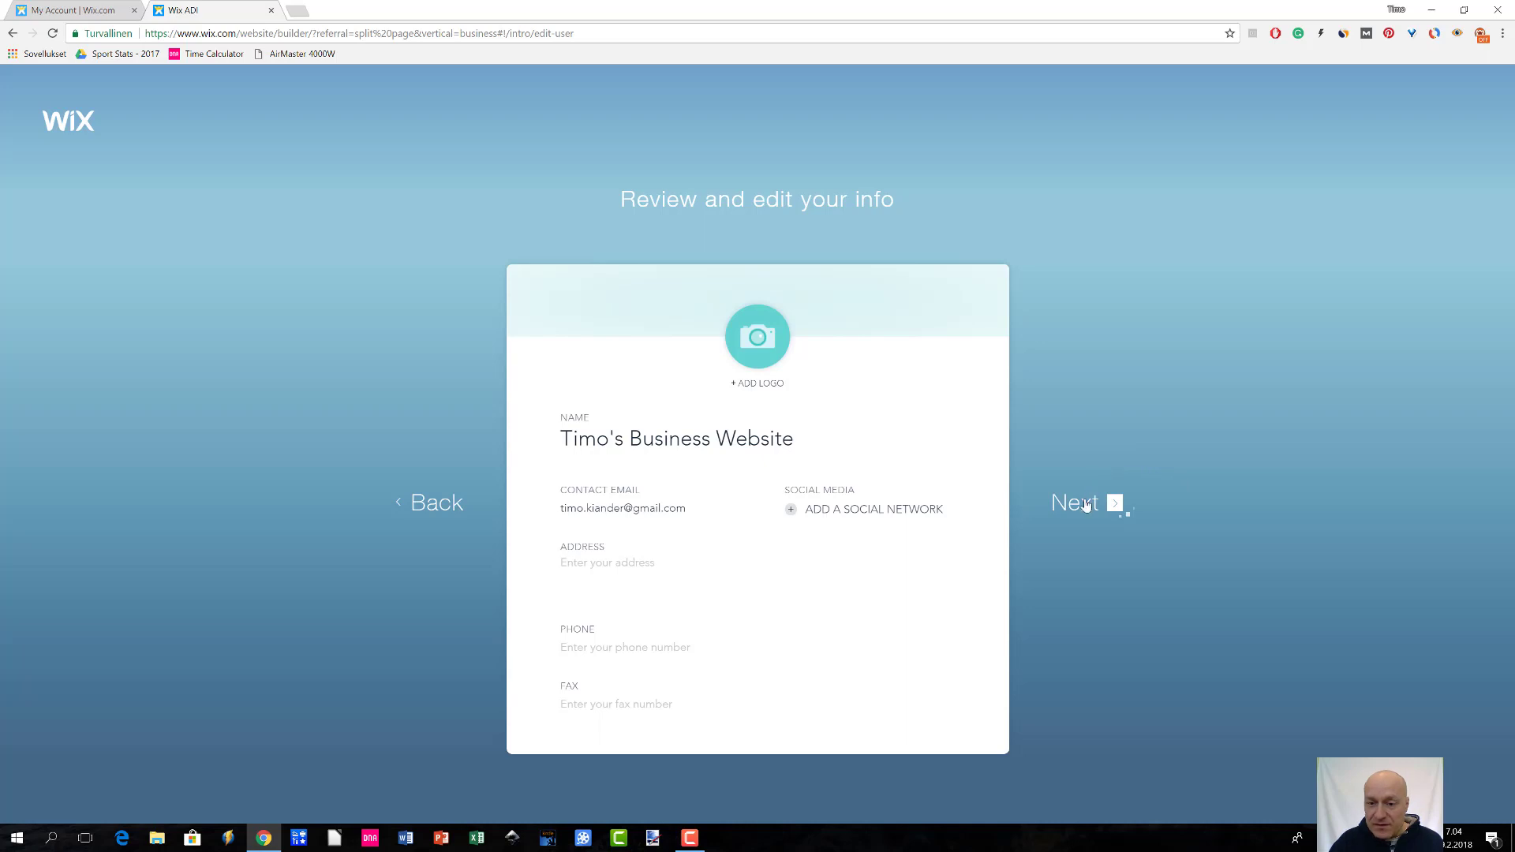
{"action": "left_click", "coordinate": [1086, 503]}
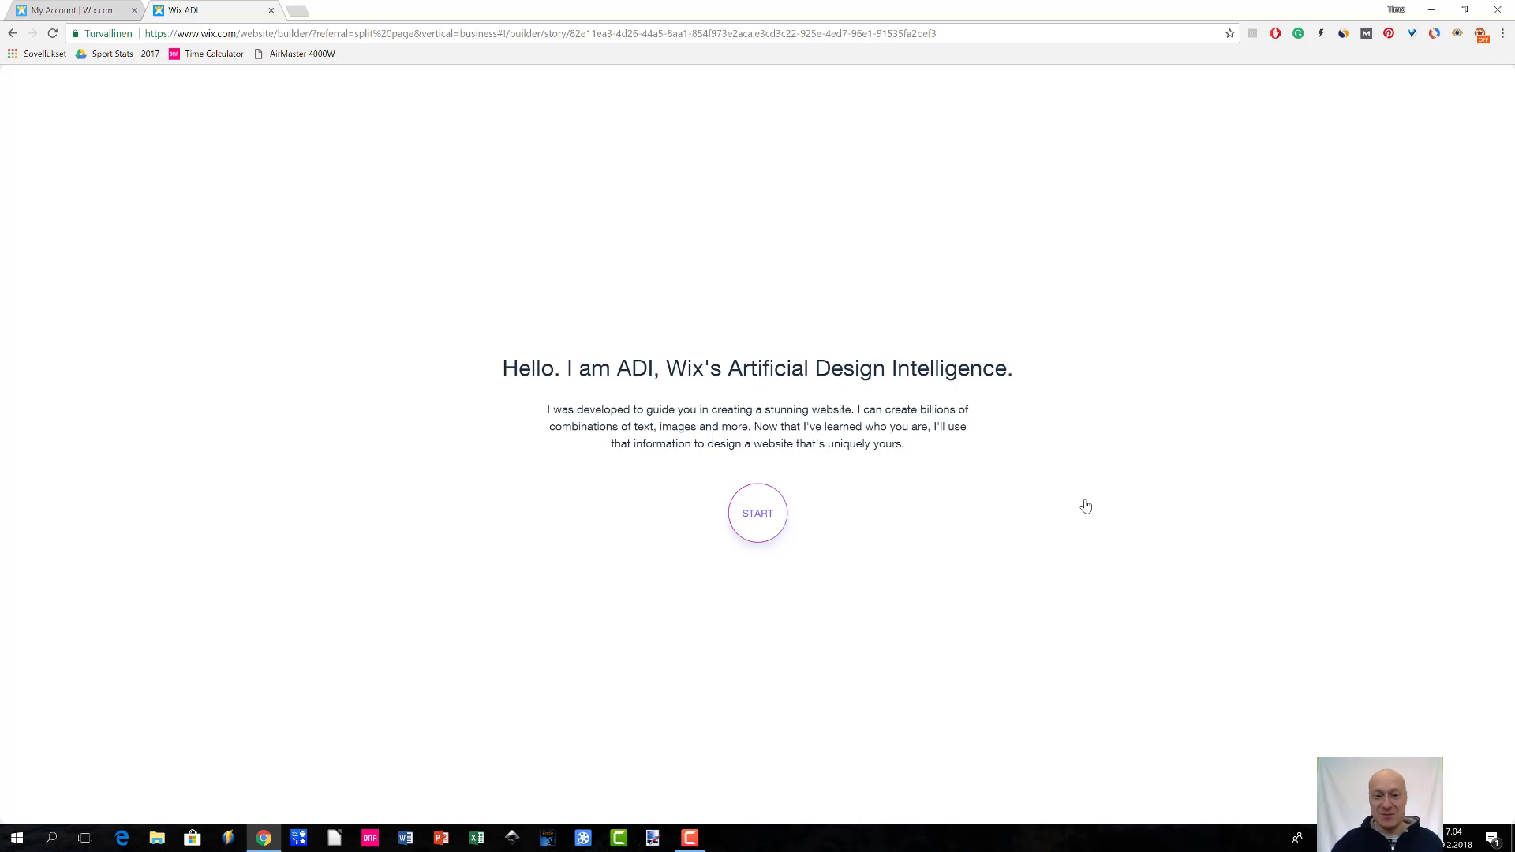
{"action": "left_click", "coordinate": [757, 530]}
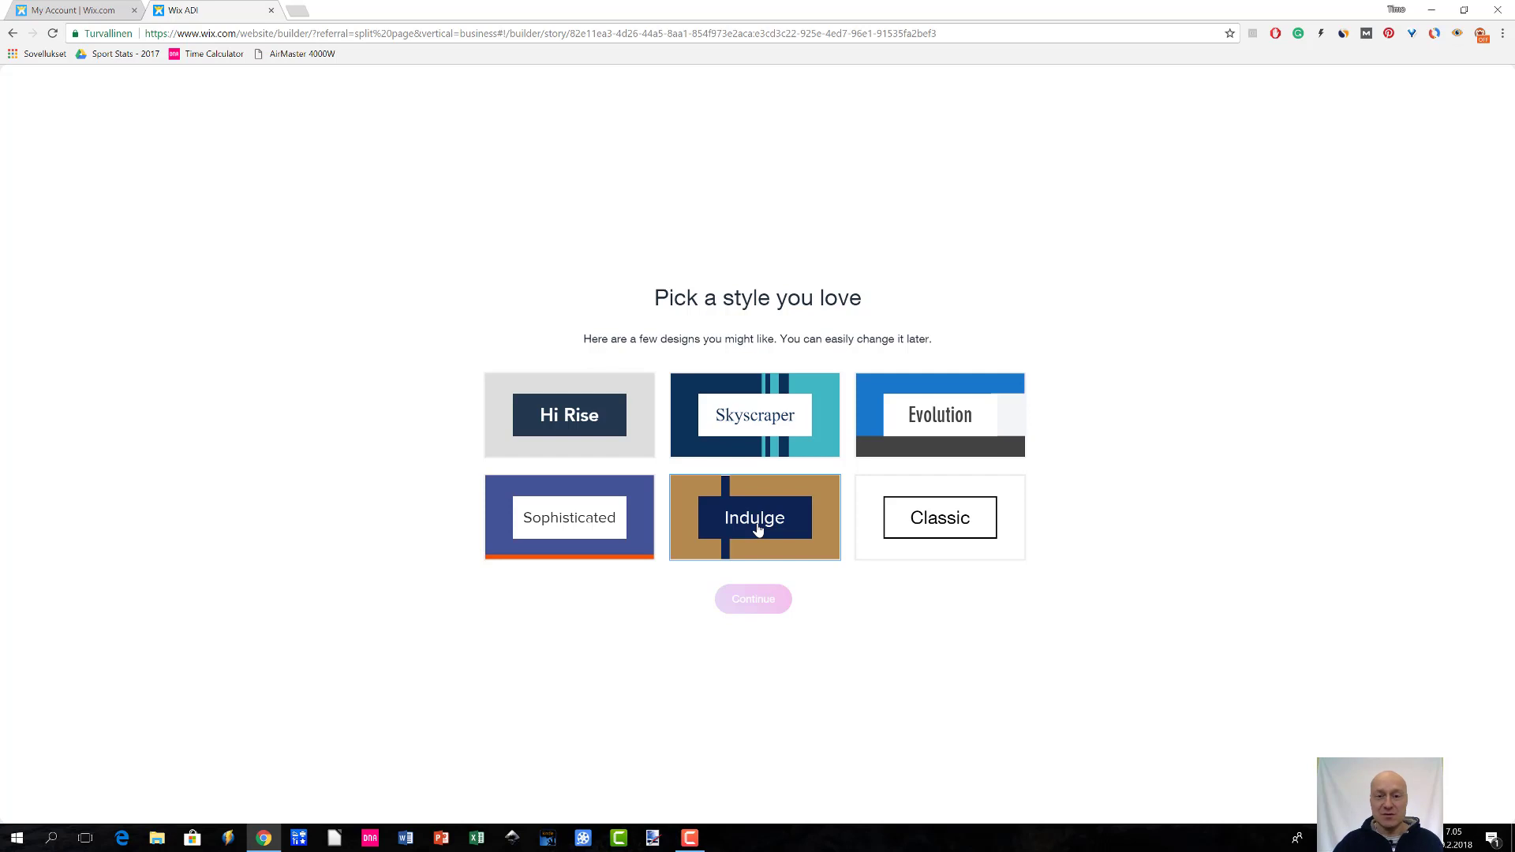
Pick the Hi Rise style and have ADI create the website
{"action": "left_click", "coordinate": [584, 417]}
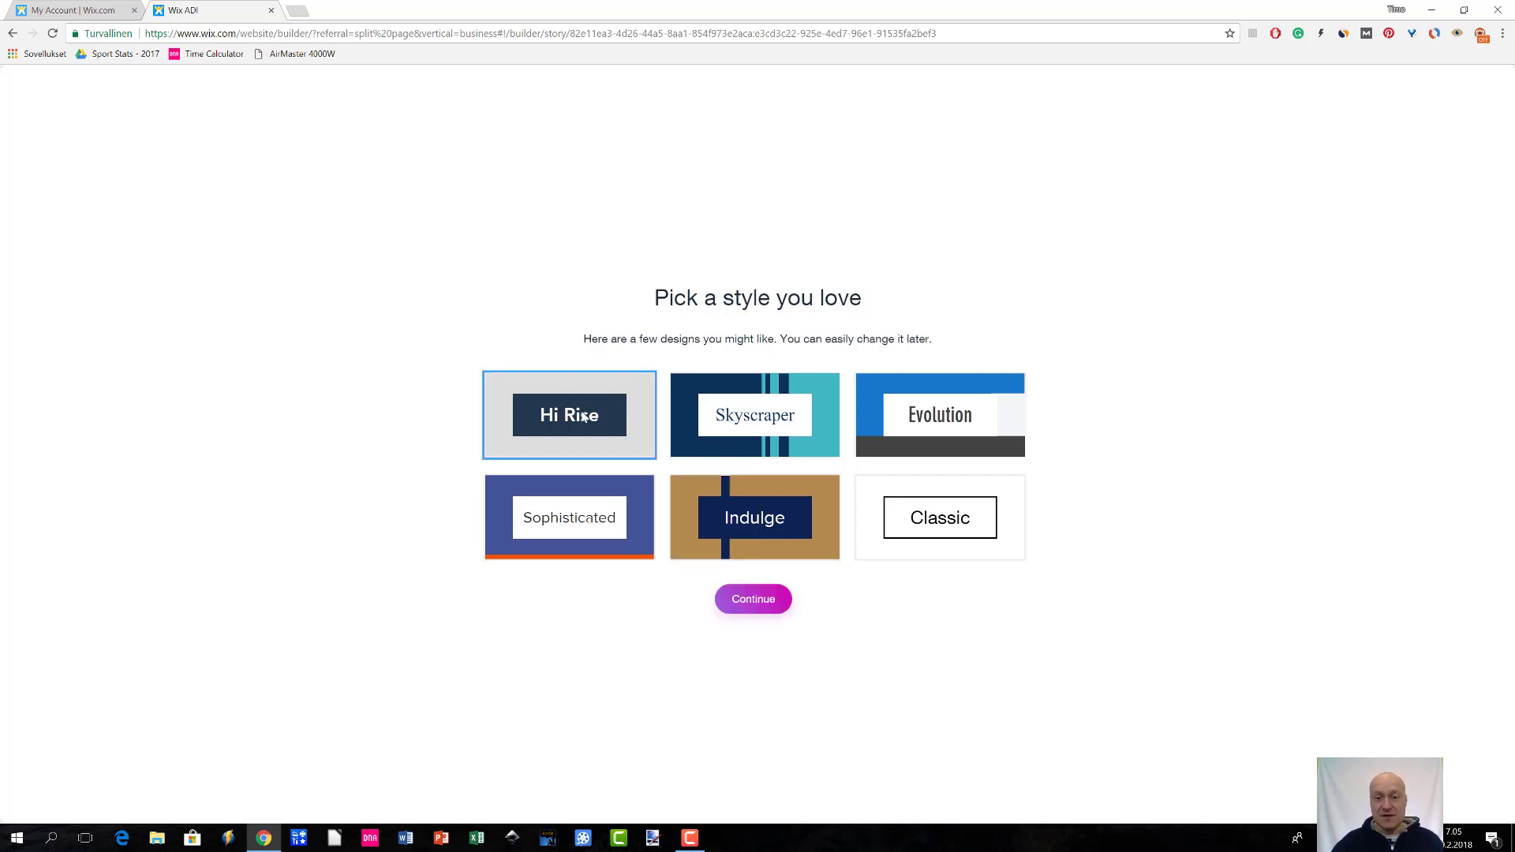
{"action": "left_click", "coordinate": [764, 602]}
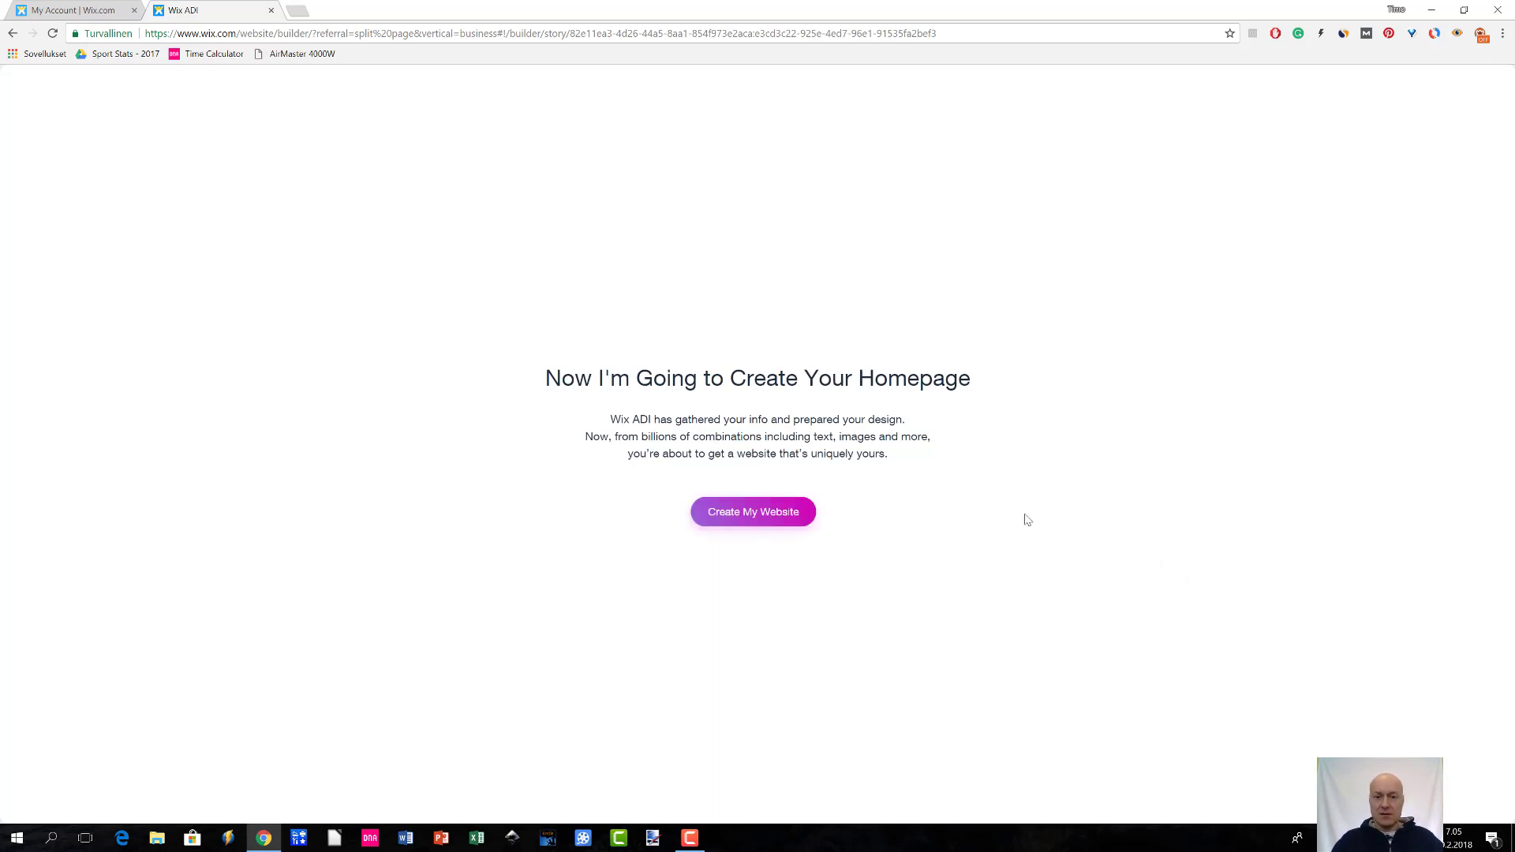
{"action": "left_click", "coordinate": [804, 526]}
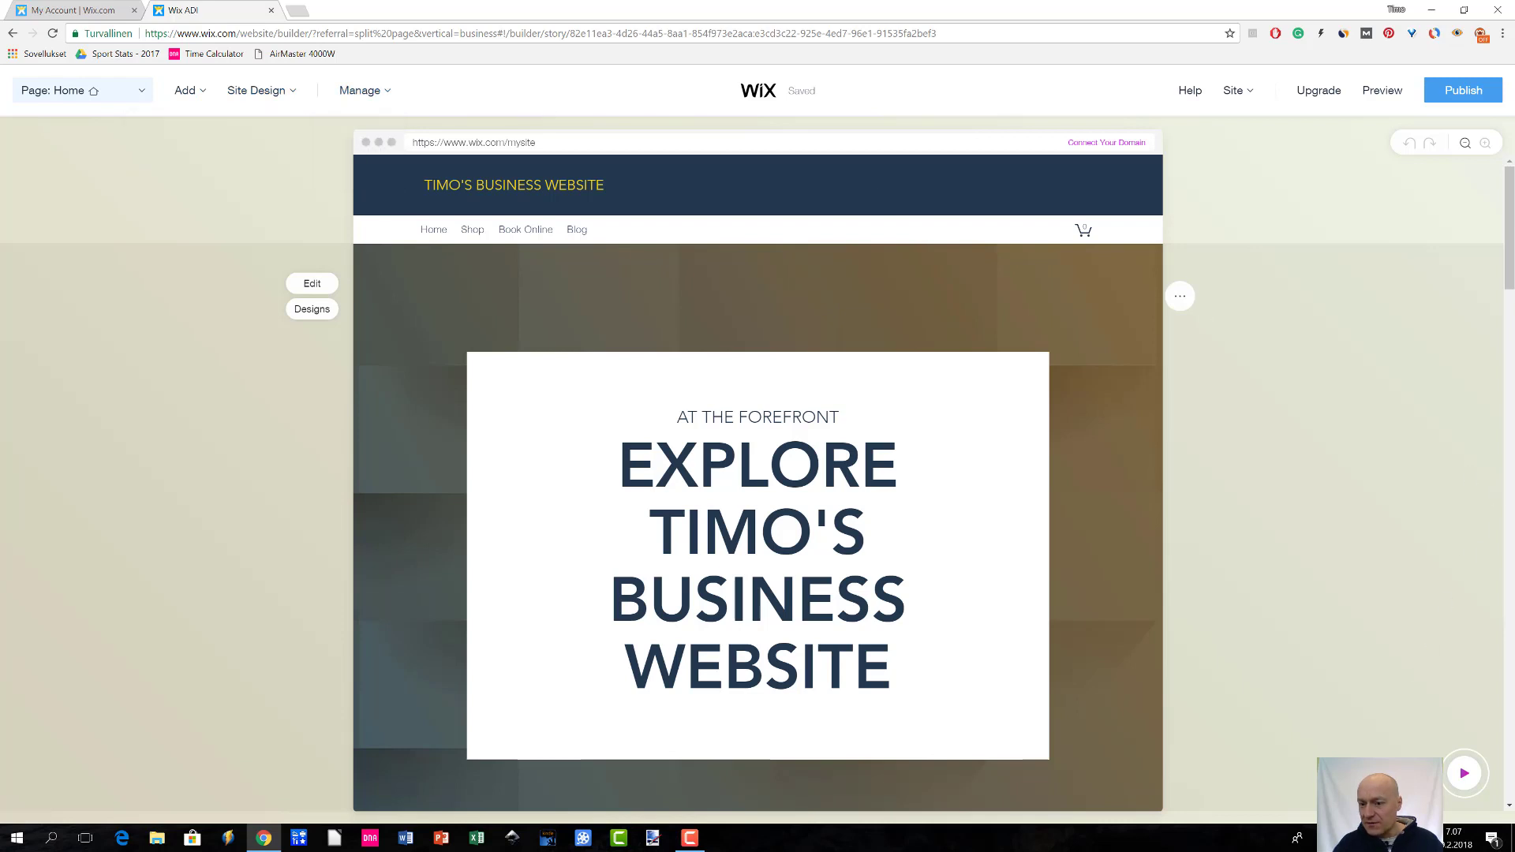
Open the What's Next checklist, look through its items and skip Preview Your Site
{"action": "left_click", "coordinate": [1461, 774]}
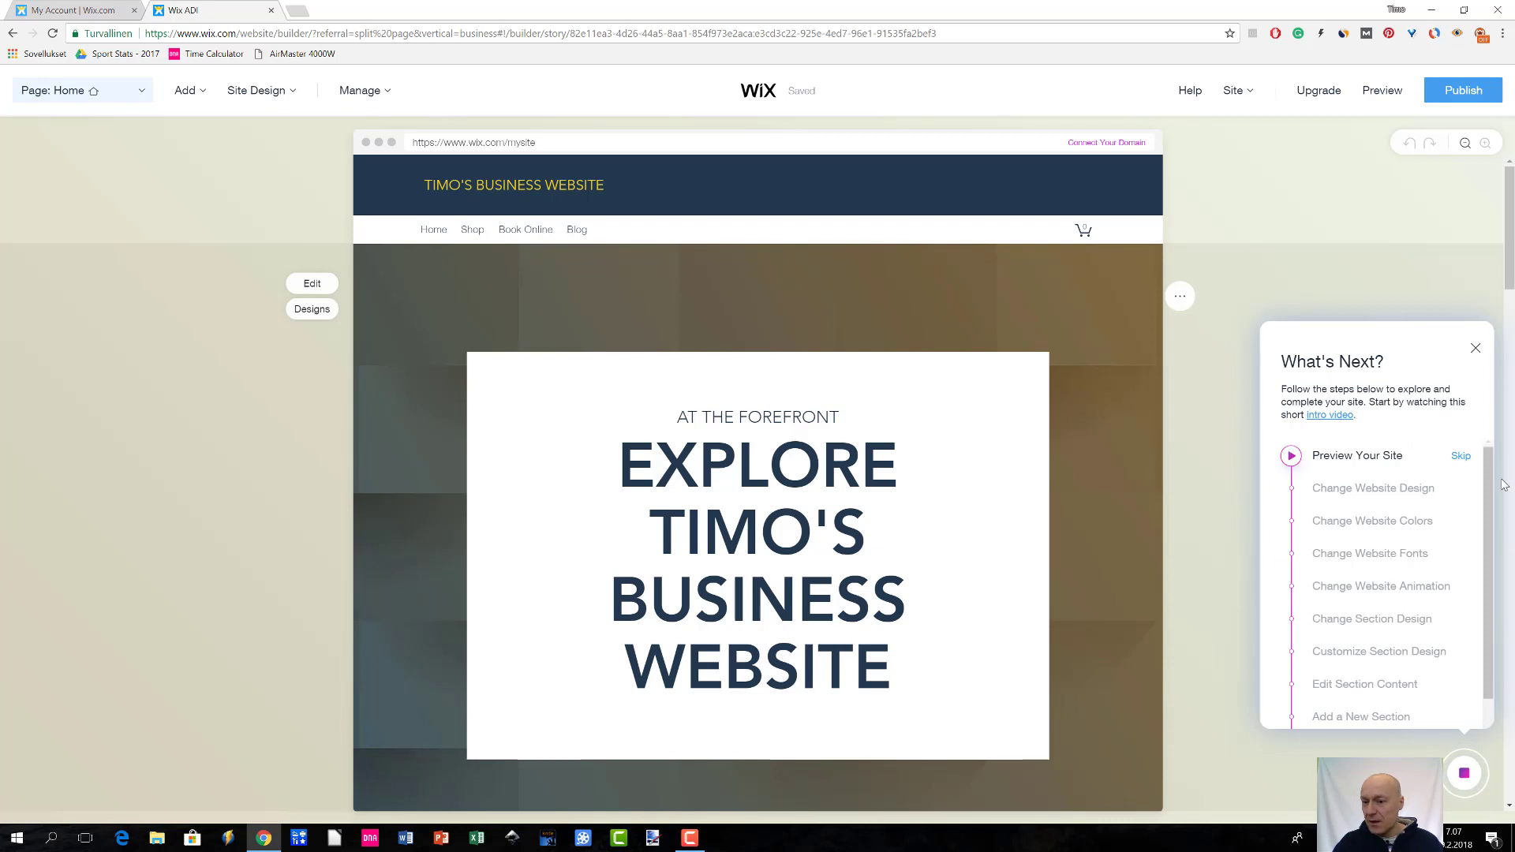
{"action": "left_click_drag", "start_coordinate": [1493, 486], "coordinate": [1492, 527]}
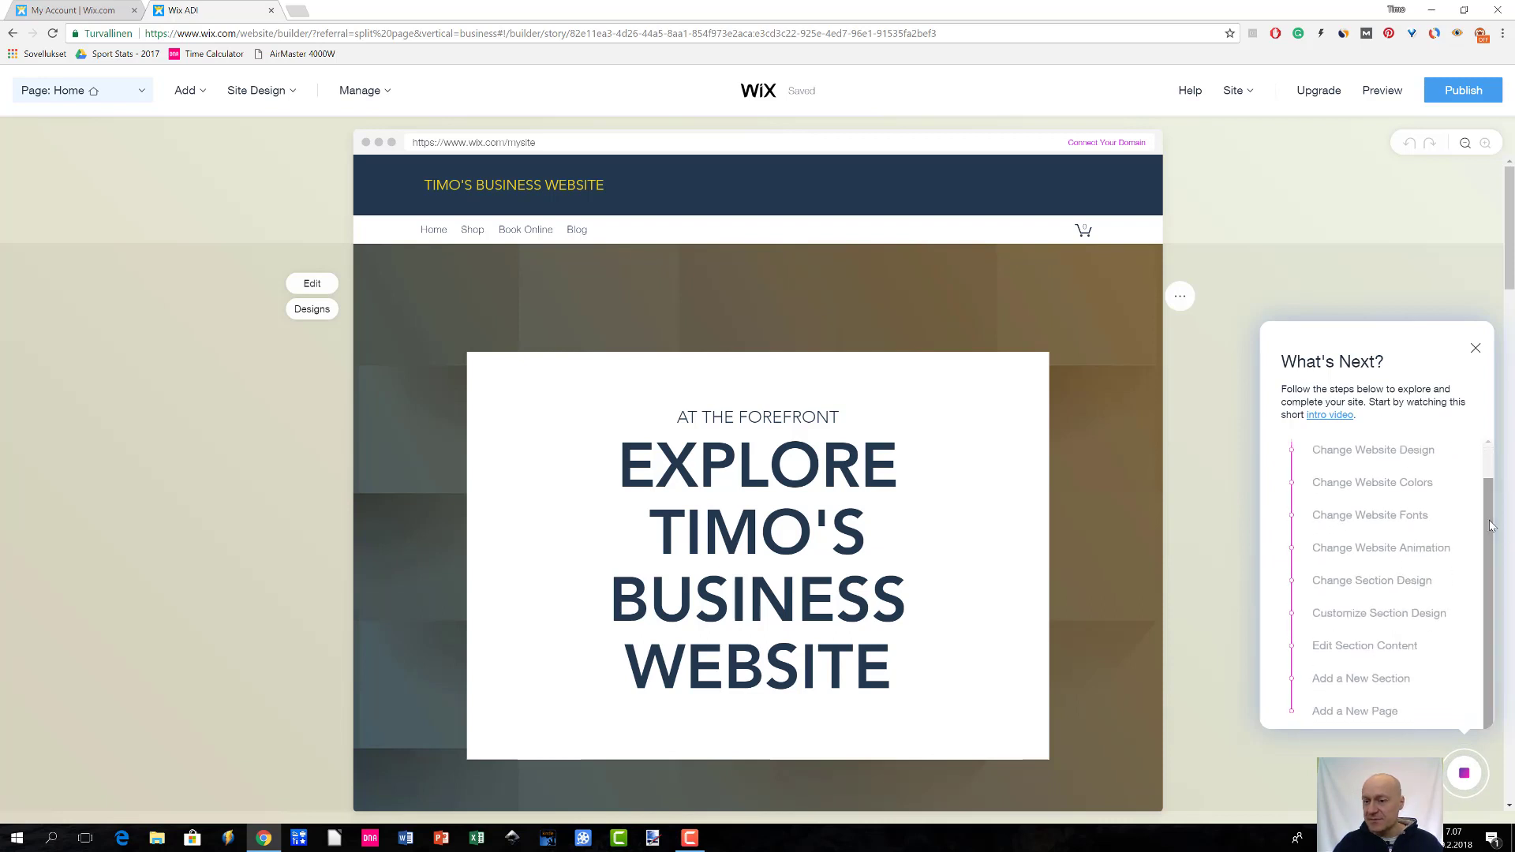
{"action": "scroll", "coordinate": [1492, 527], "scroll_direction": "up", "scroll_amount": 1}
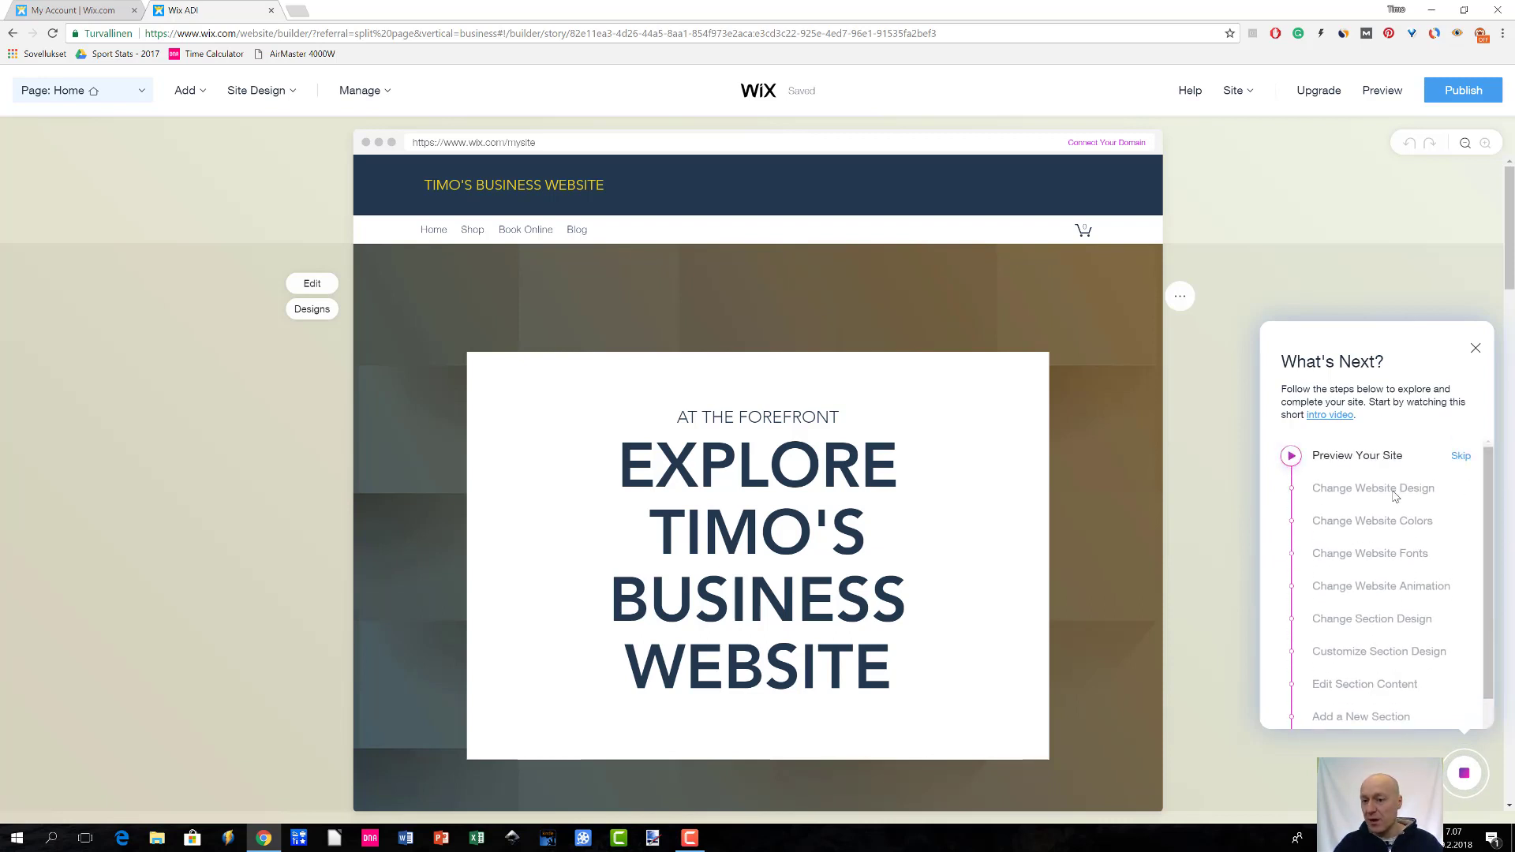
{"action": "left_click", "coordinate": [1462, 458]}
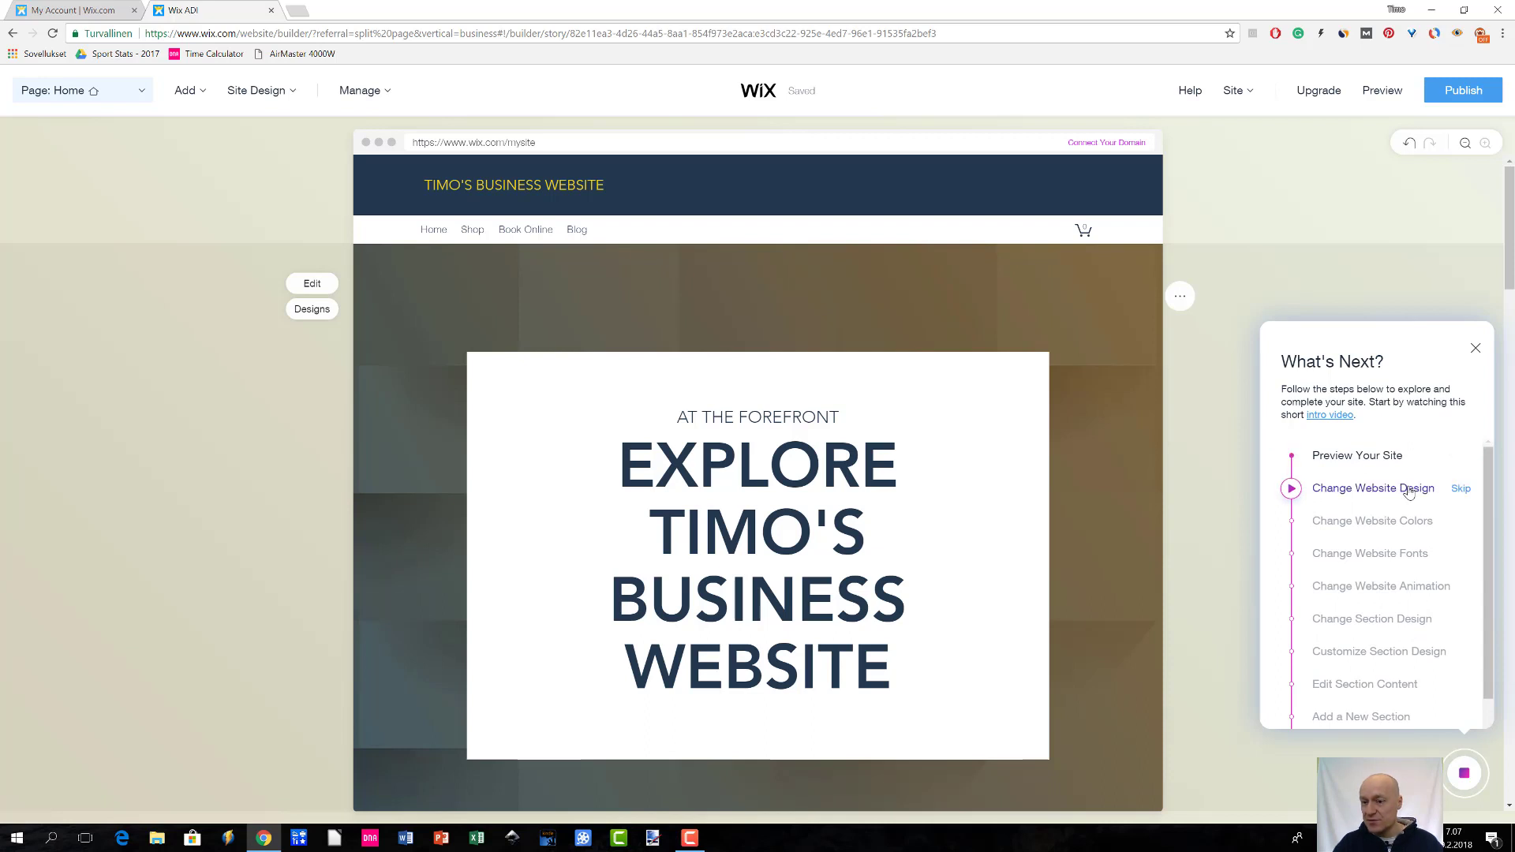
Skip the checklist items from Change Website Design through Customize Section Design and start Edit Section Content
{"action": "scroll", "coordinate": [1489, 529], "scroll_direction": "down", "scroll_amount": 1}
{"action": "left_click_drag", "start_coordinate": [1490, 536], "coordinate": [1492, 505]}
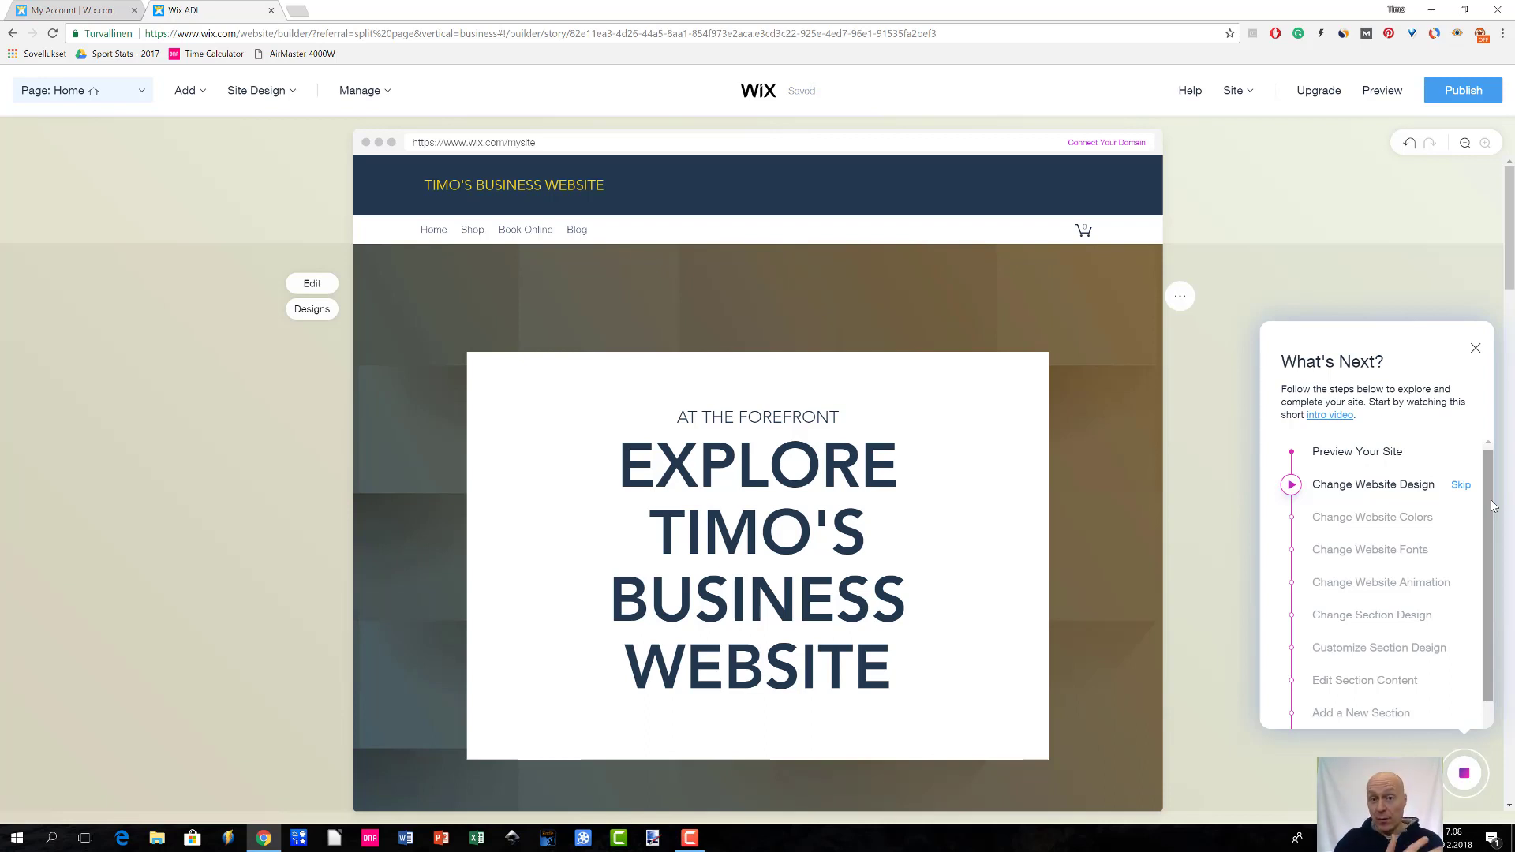
{"action": "scroll", "coordinate": [1493, 506], "scroll_direction": "down", "scroll_amount": 1}
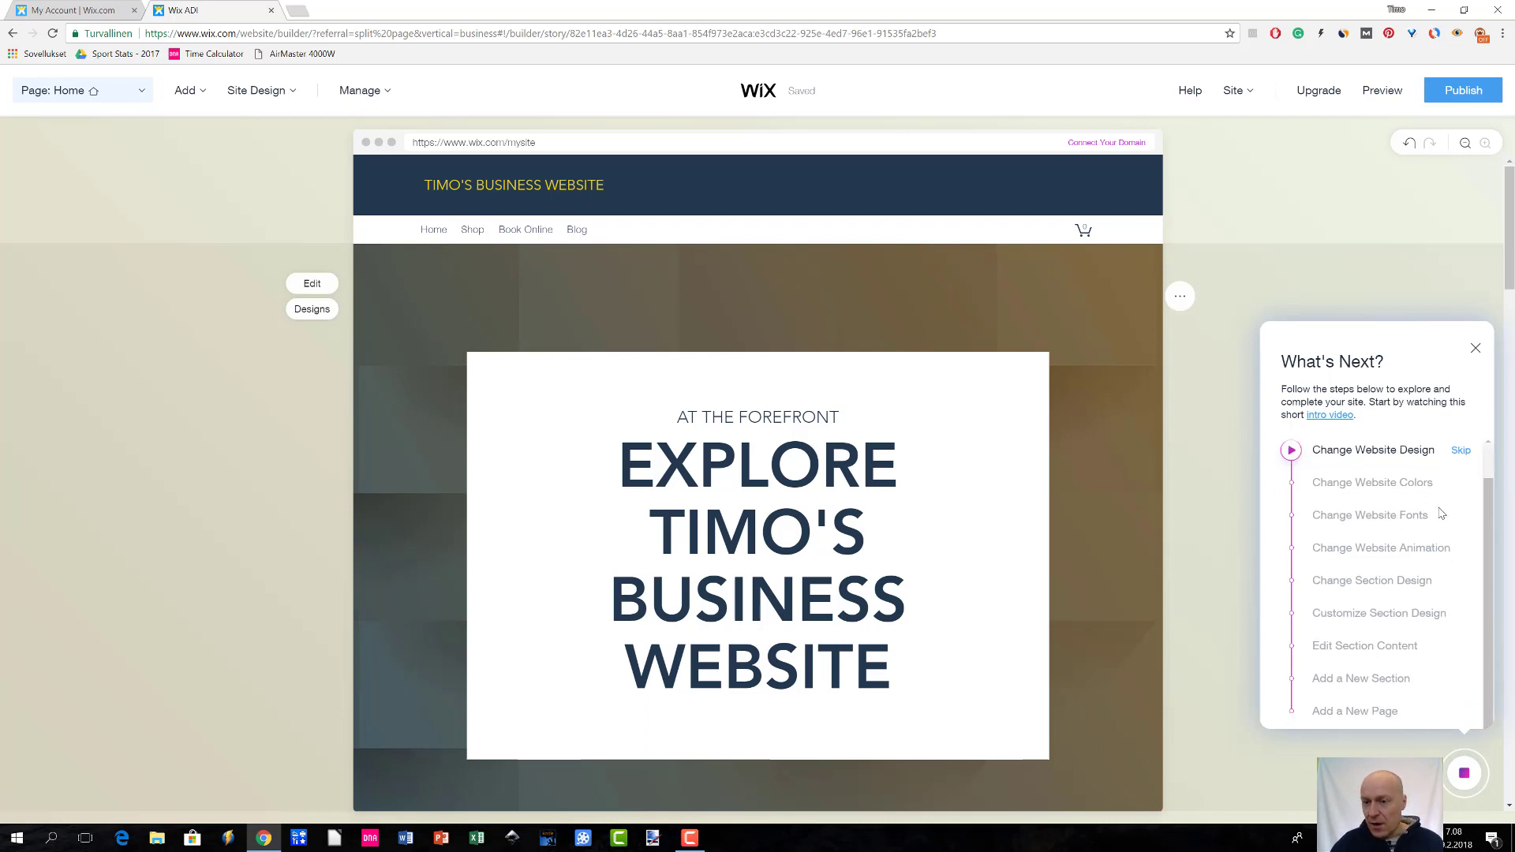
{"action": "left_click", "coordinate": [1457, 453]}
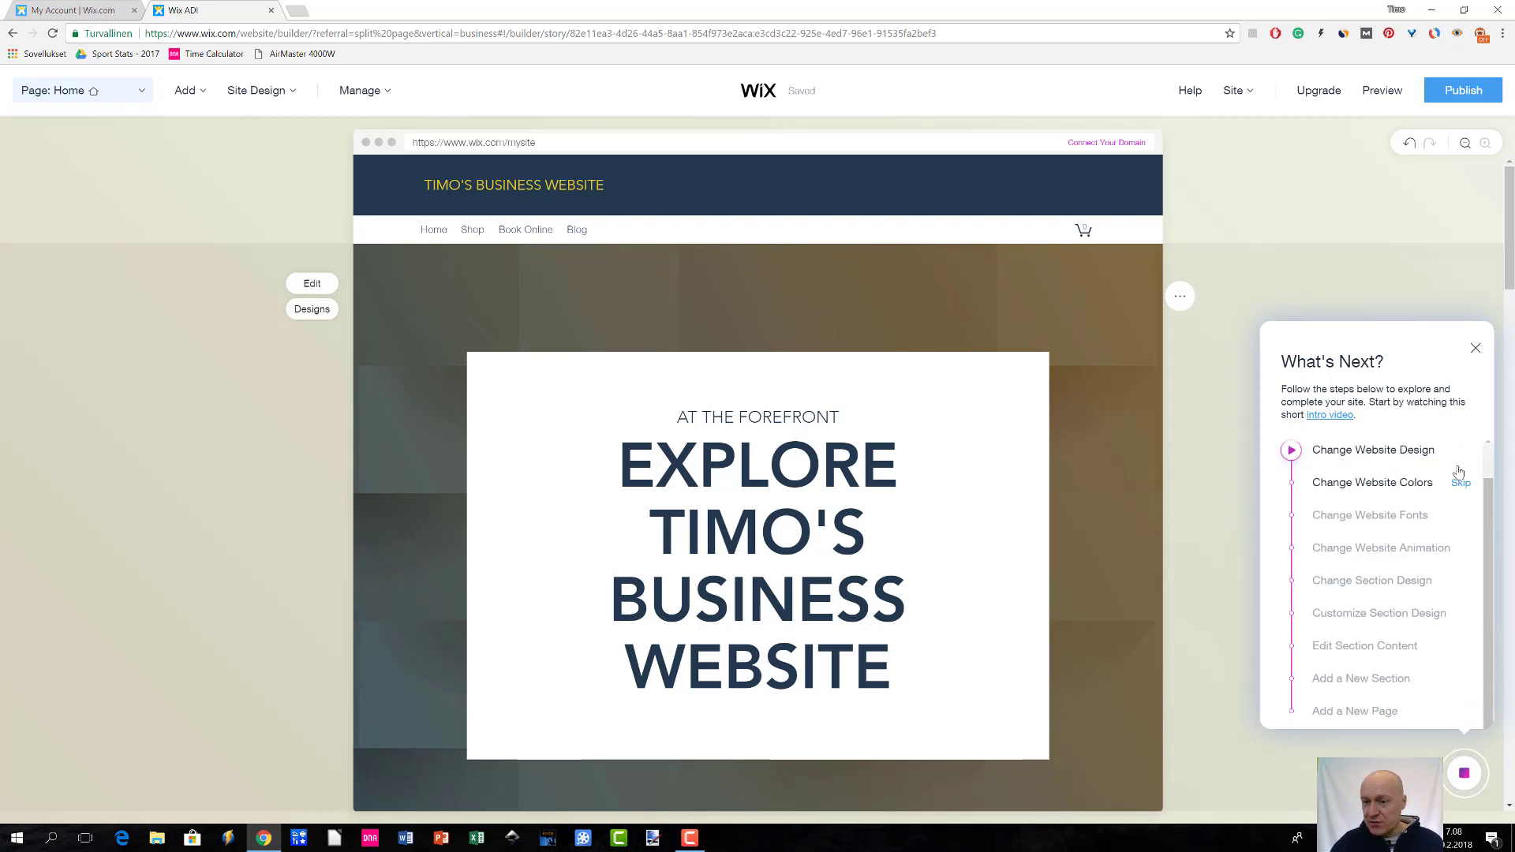
{"action": "left_click", "coordinate": [1461, 483]}
{"action": "left_click", "coordinate": [1462, 484]}
{"action": "left_click", "coordinate": [1461, 521]}
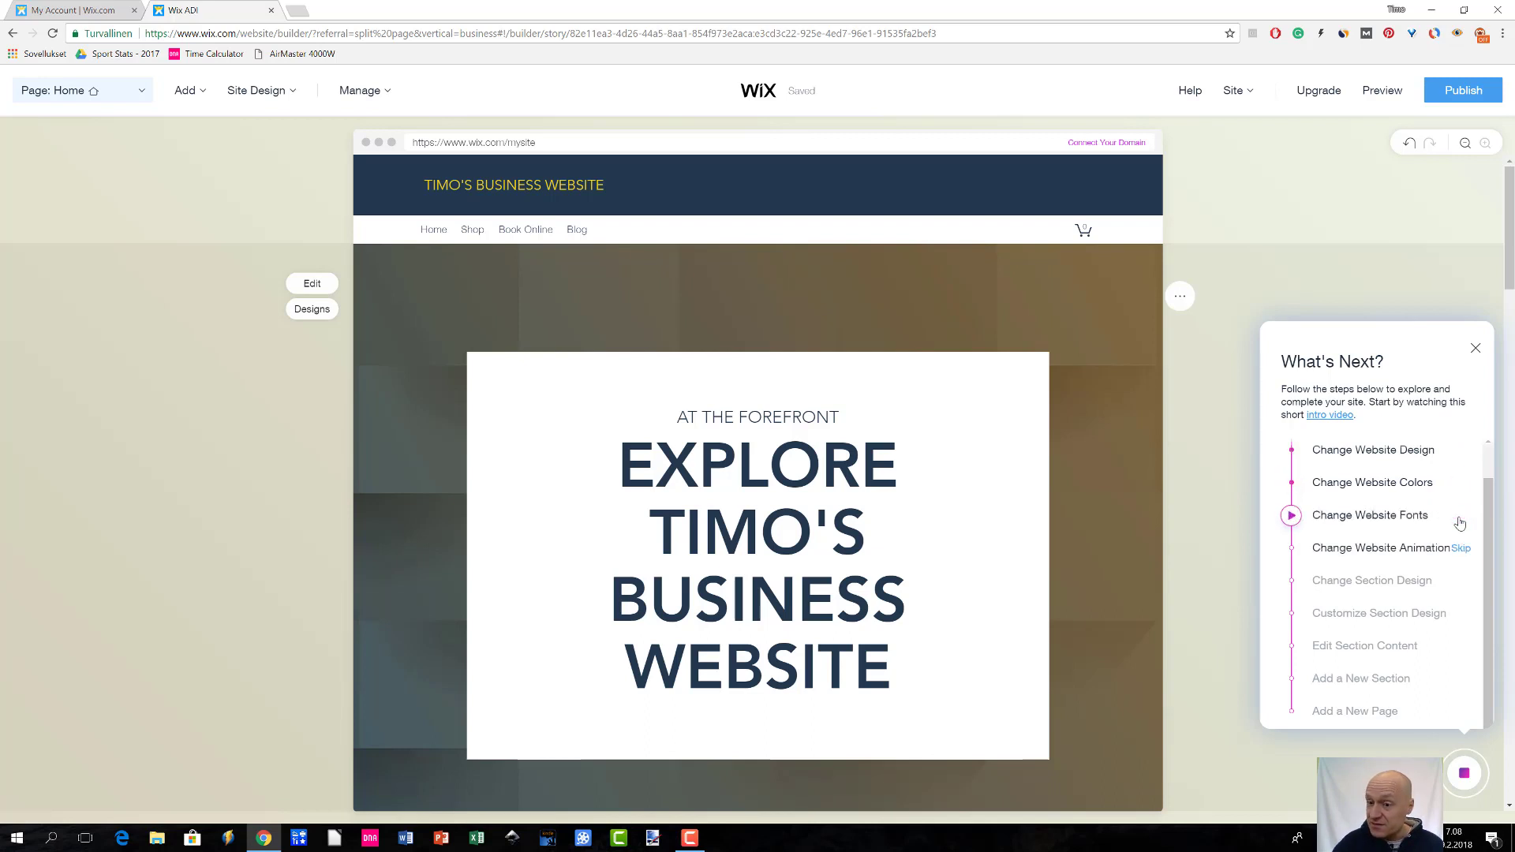
{"action": "left_click", "coordinate": [1462, 550]}
{"action": "left_click", "coordinate": [1462, 584]}
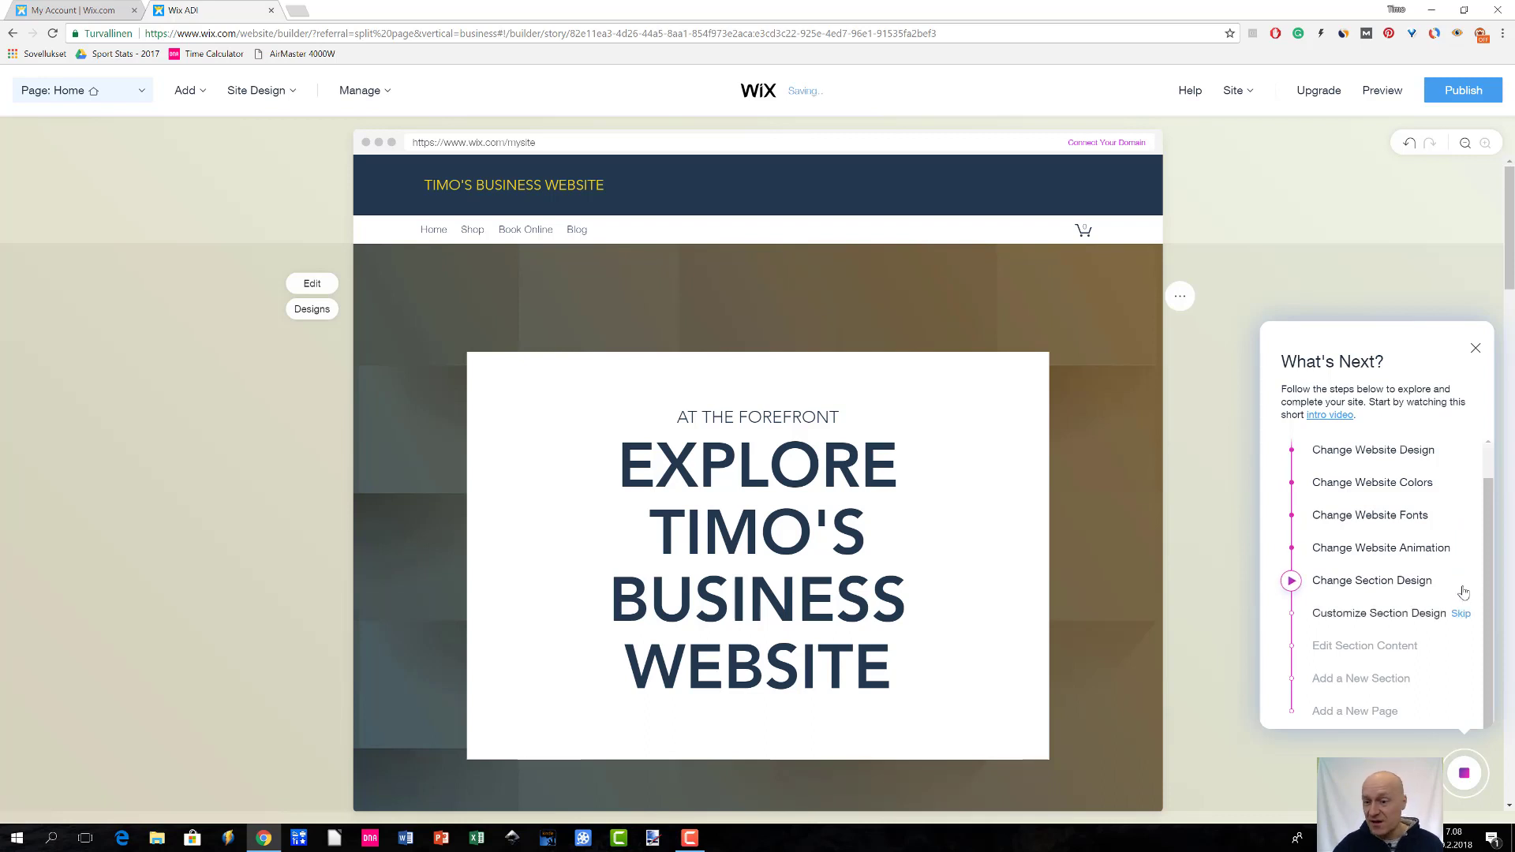
{"action": "left_click", "coordinate": [1461, 616]}
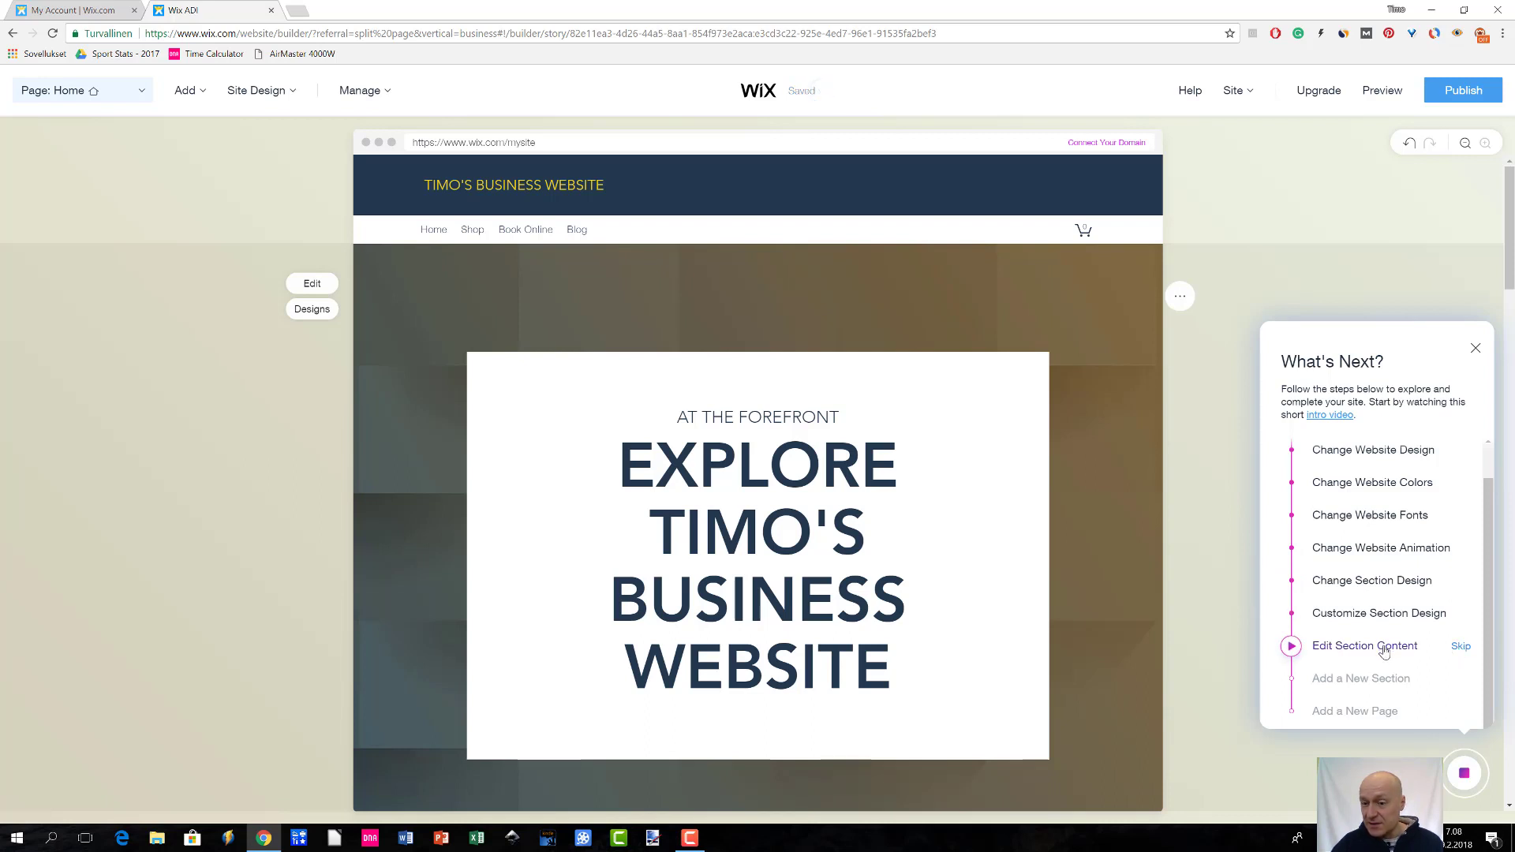
{"action": "left_click", "coordinate": [1384, 649]}
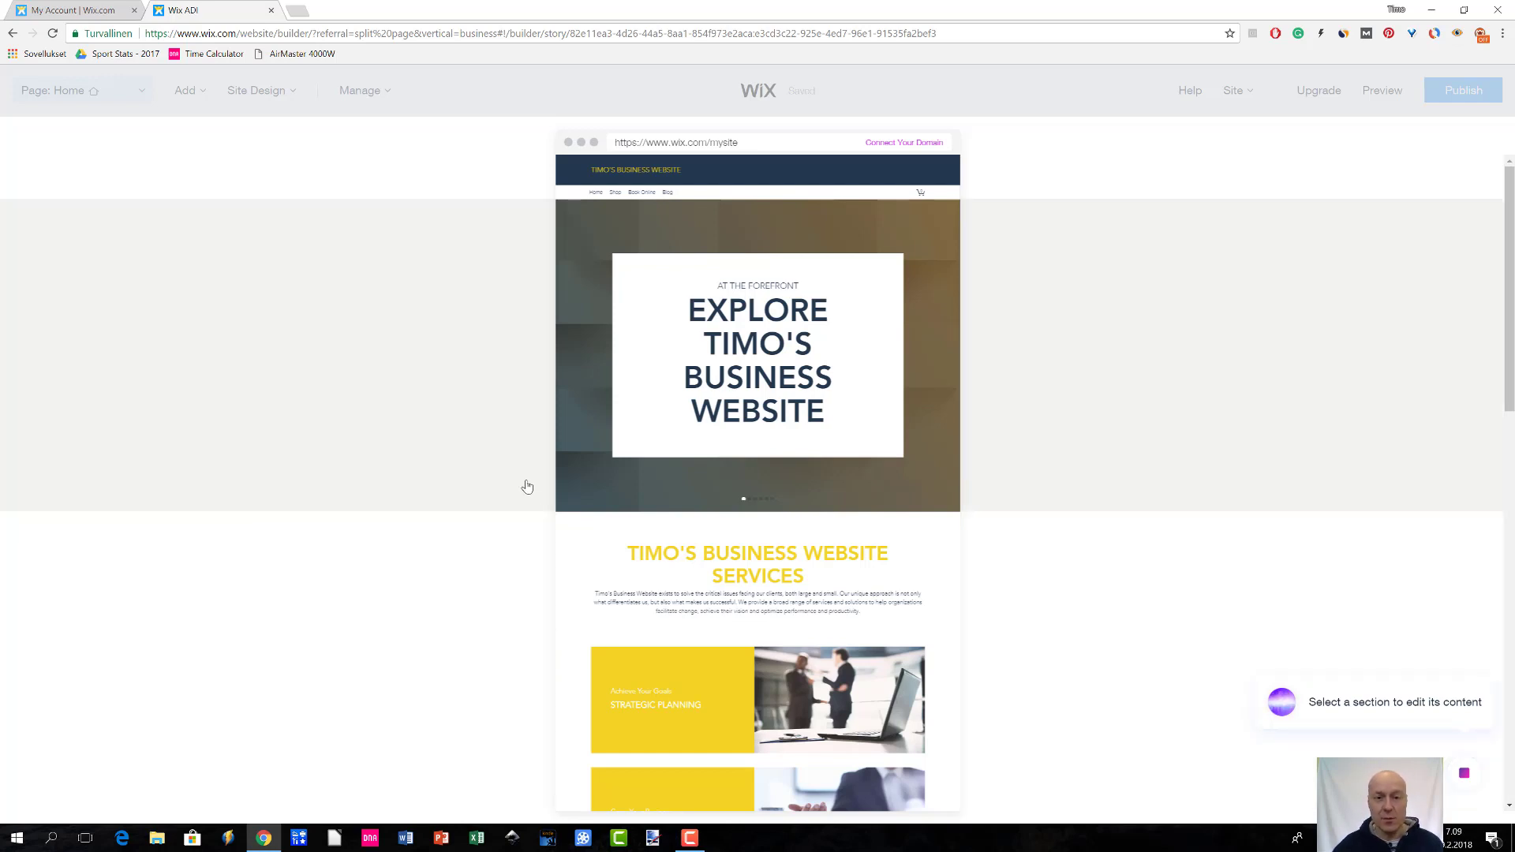
Edit the Welcome section's content and replace its title with the owner's first name followed by "'s Awesome Business"
{"action": "left_click", "coordinate": [527, 487]}
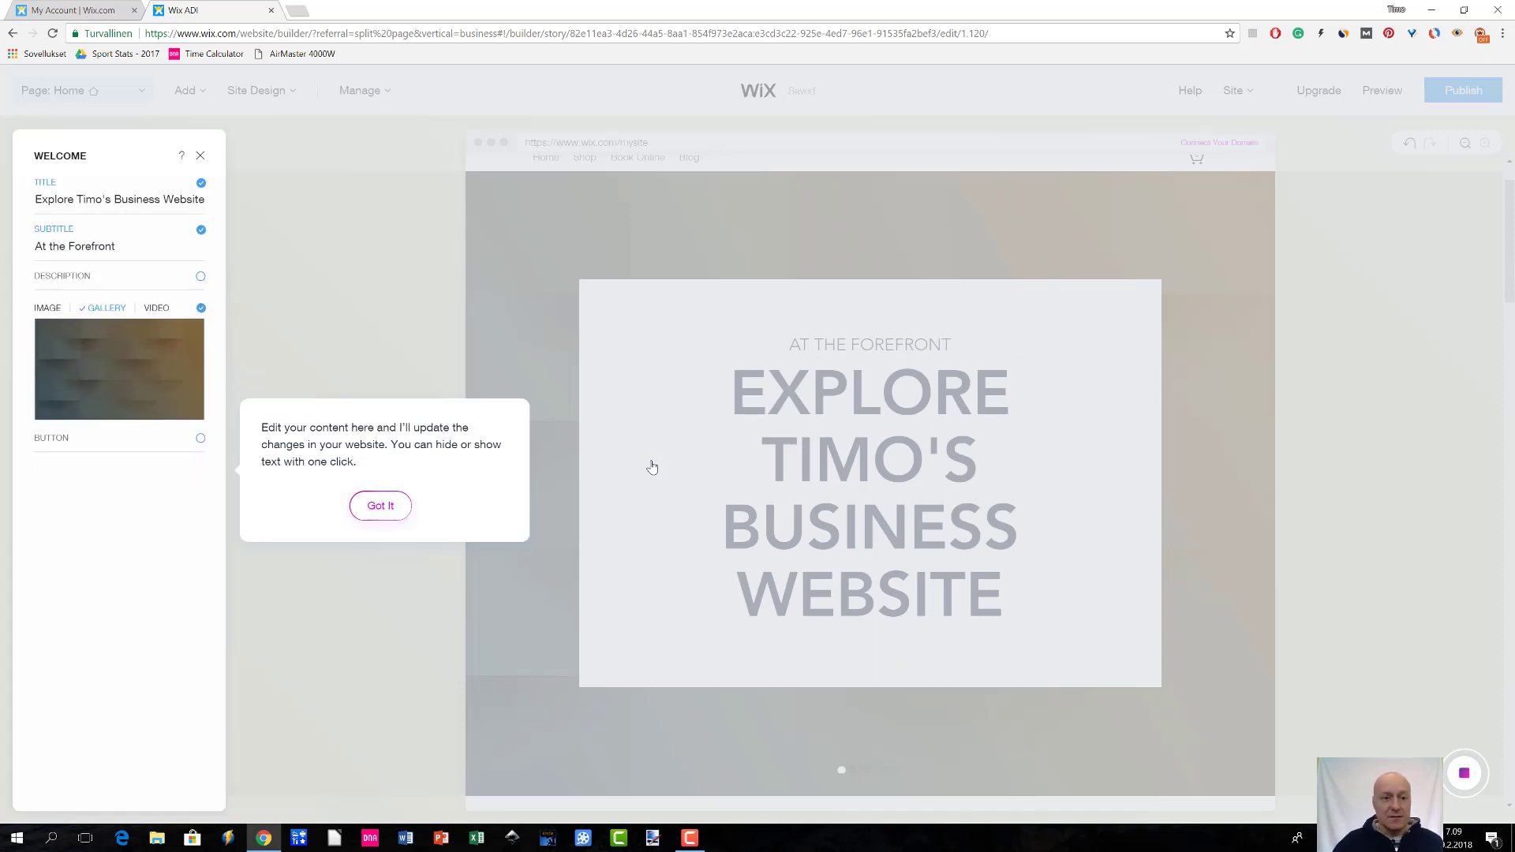
{"action": "left_click", "coordinate": [379, 505]}
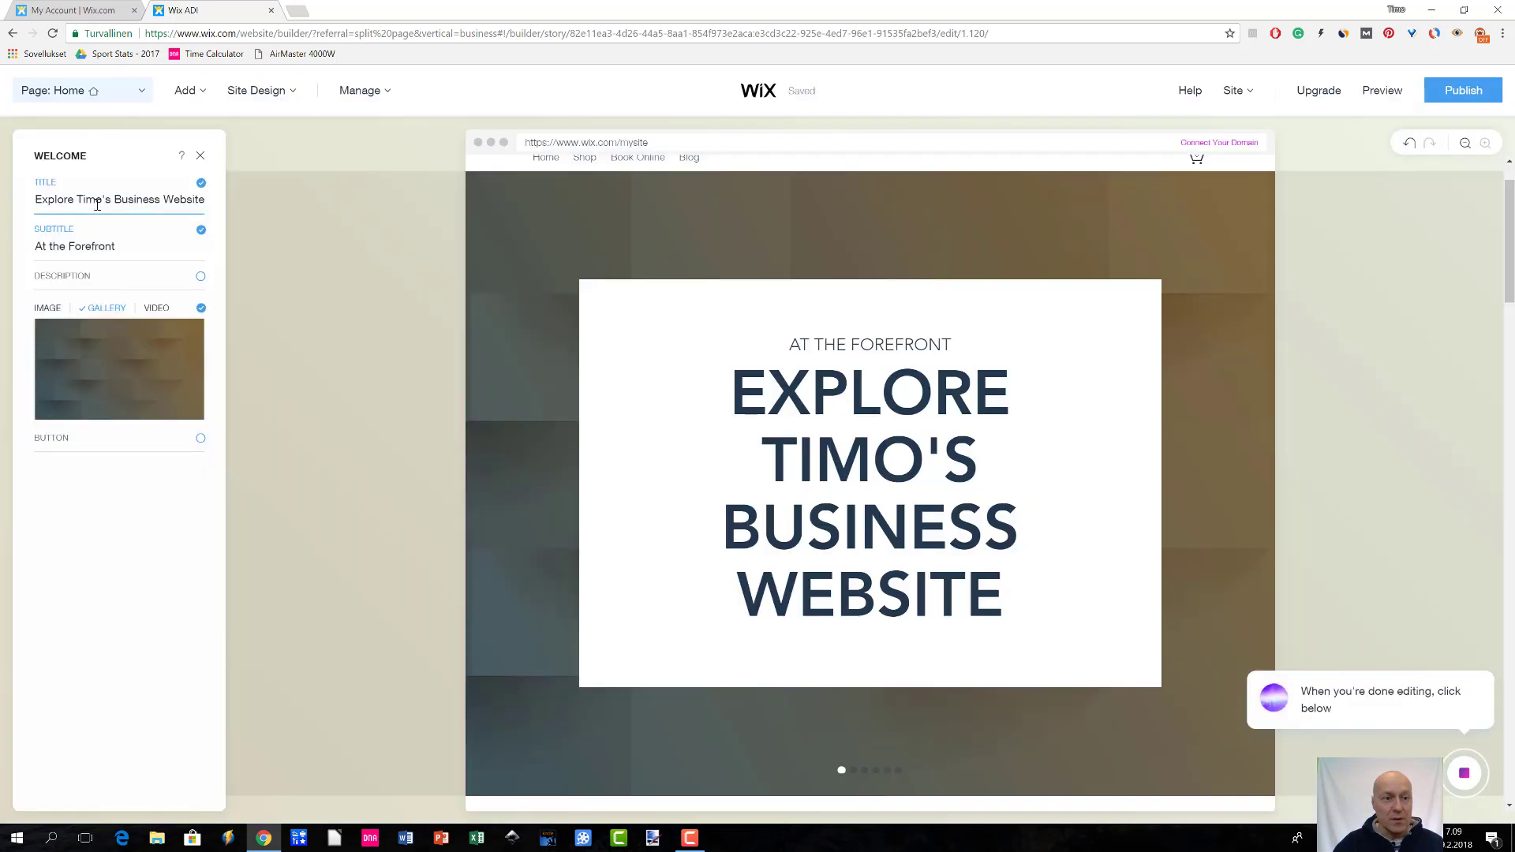
{"action": "left_click", "coordinate": [97, 204]}
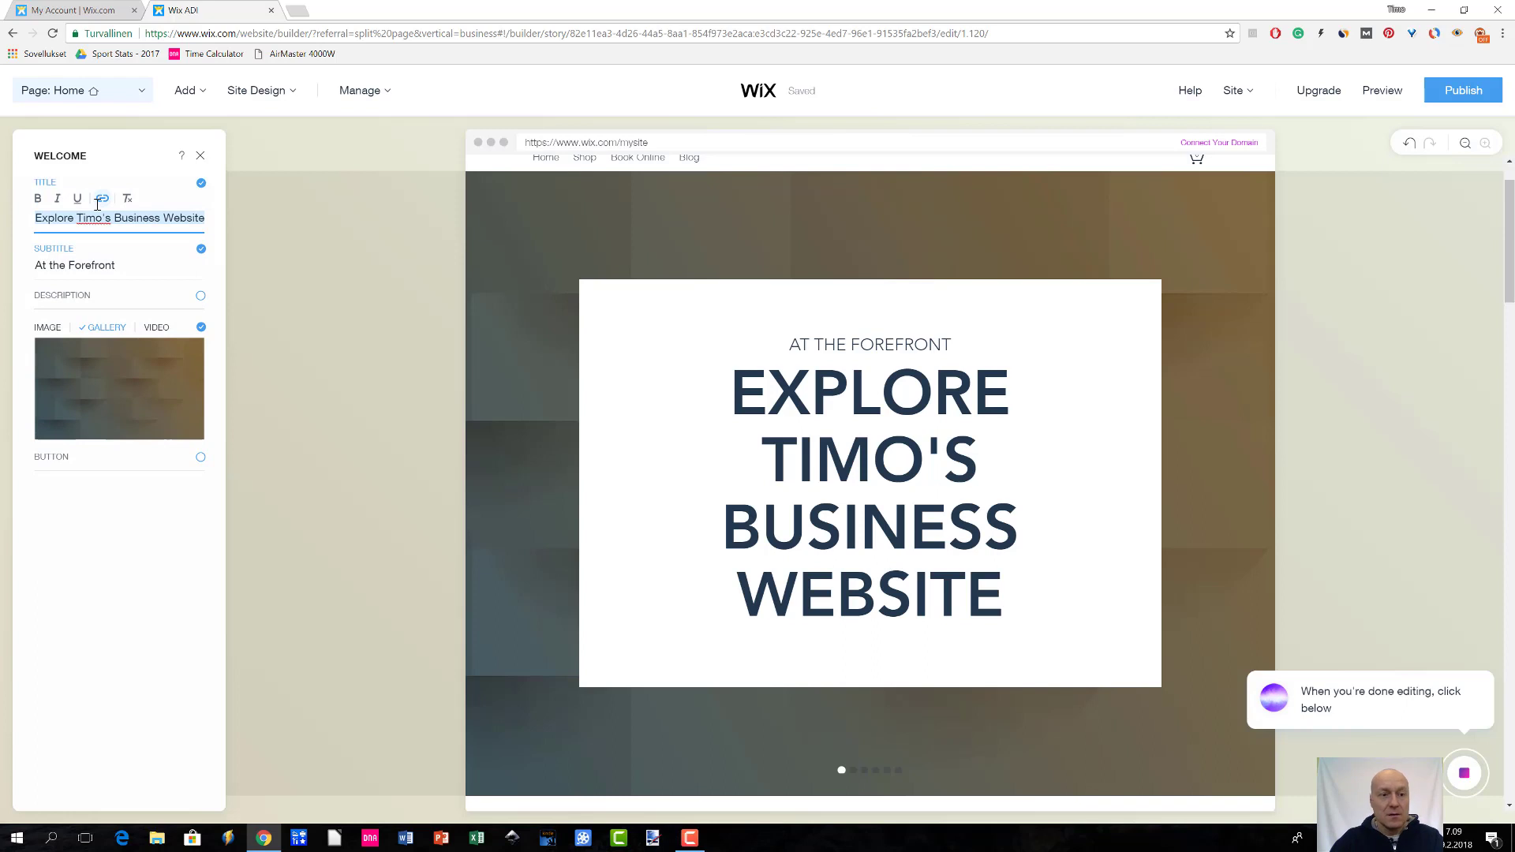
{"action": "type", "text": "Timo"}
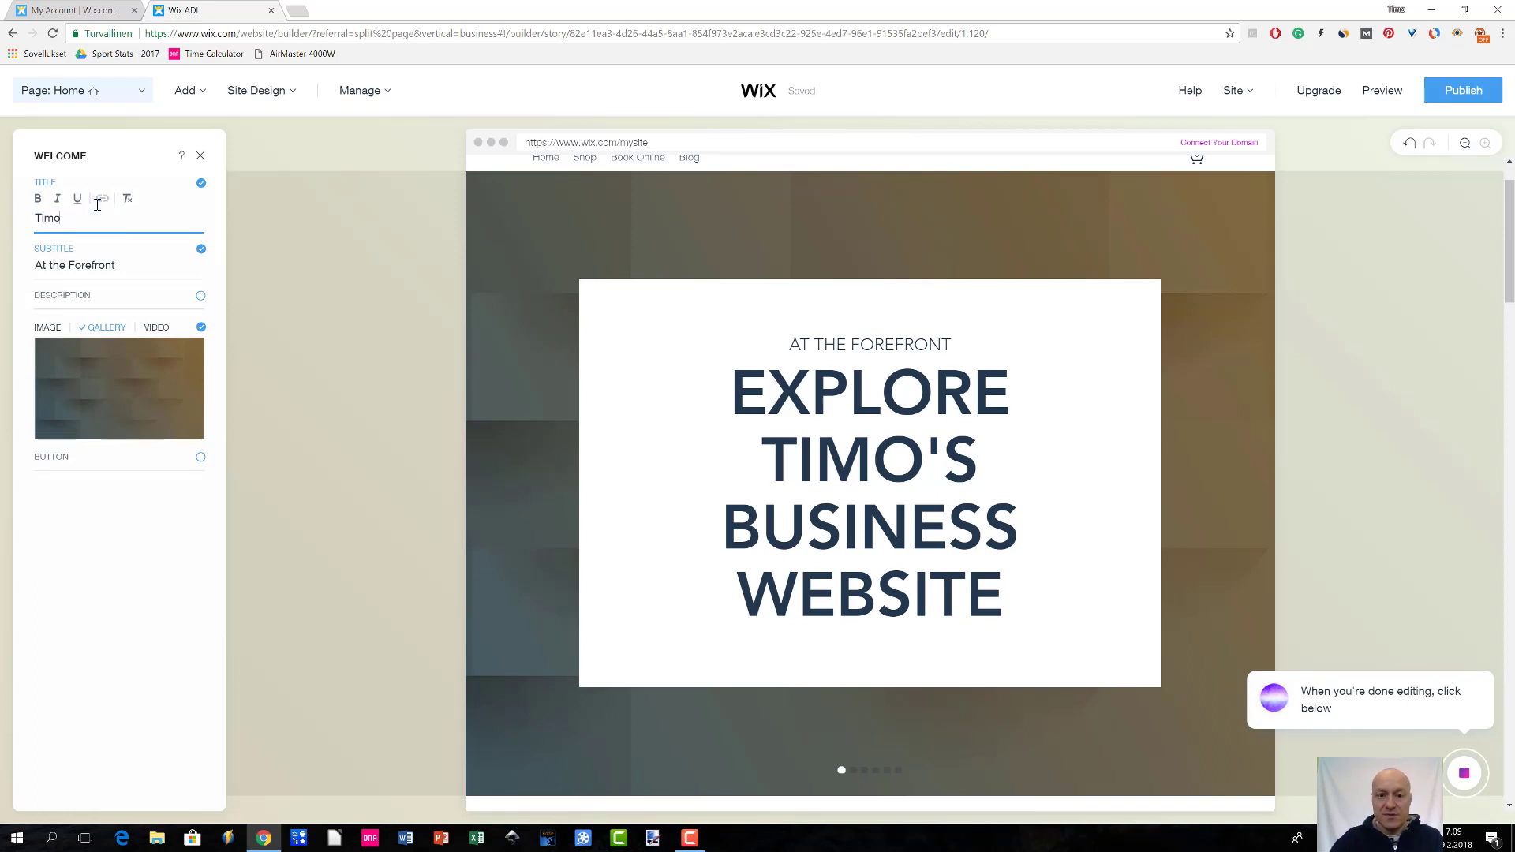
{"action": "type", "text": "'s "}
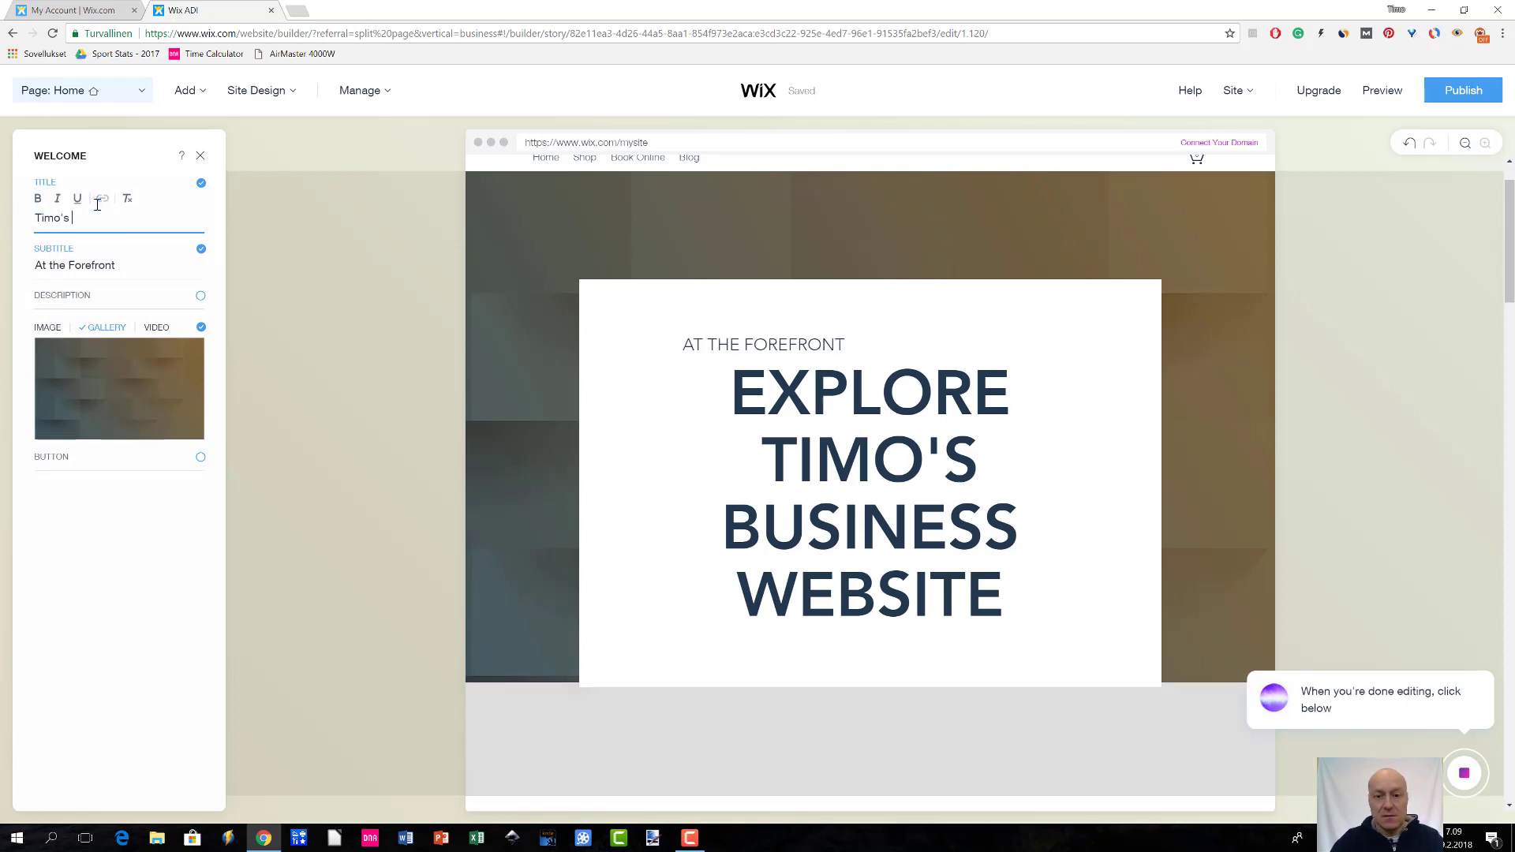
{"action": "type", "text": "Aweso"}
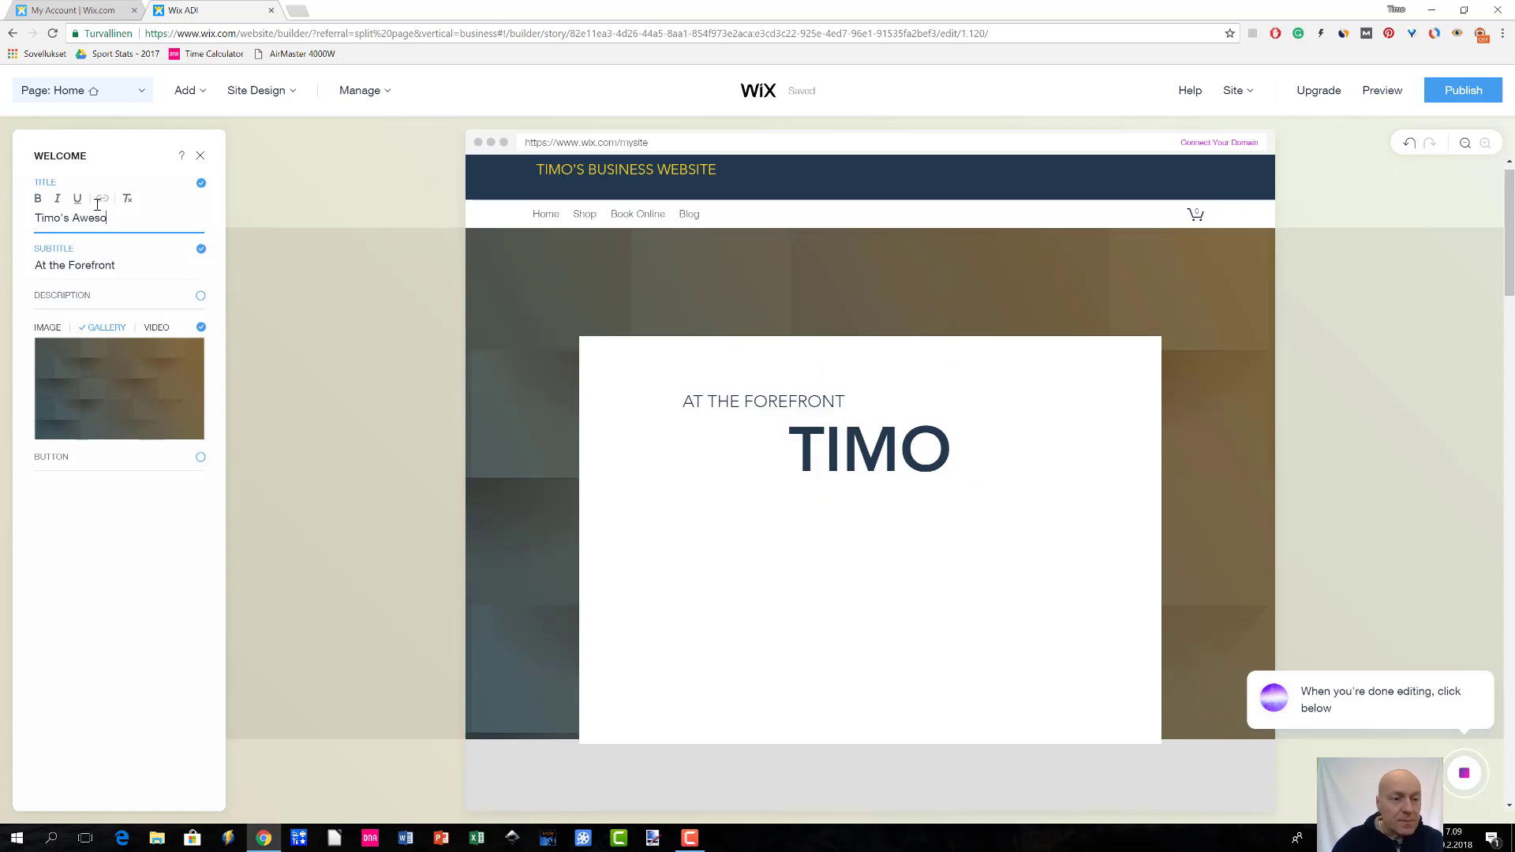
{"action": "type", "text": "me "}
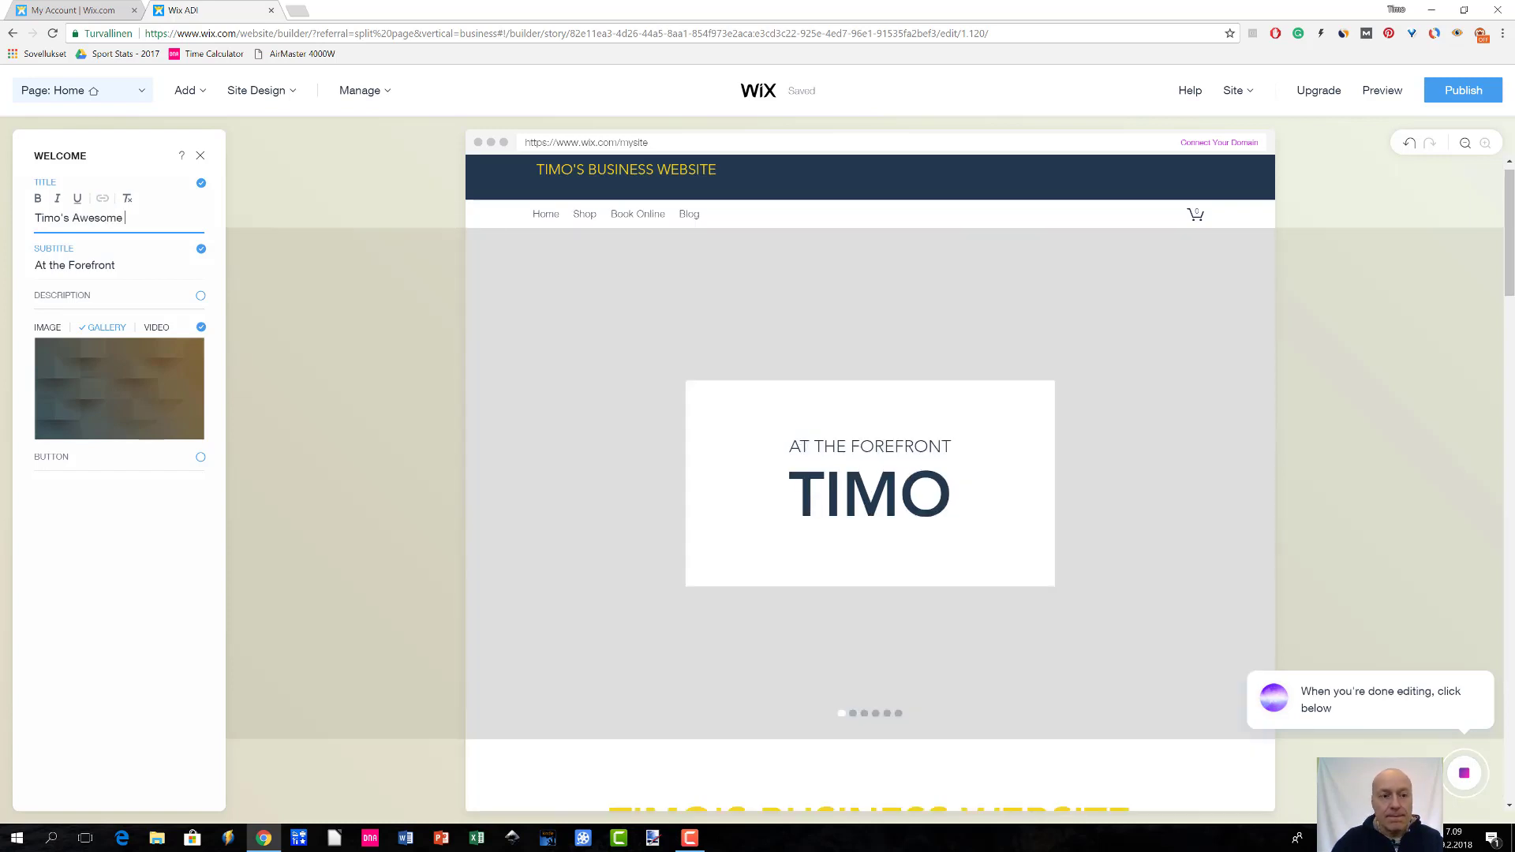
{"action": "type", "text": "Bus"}
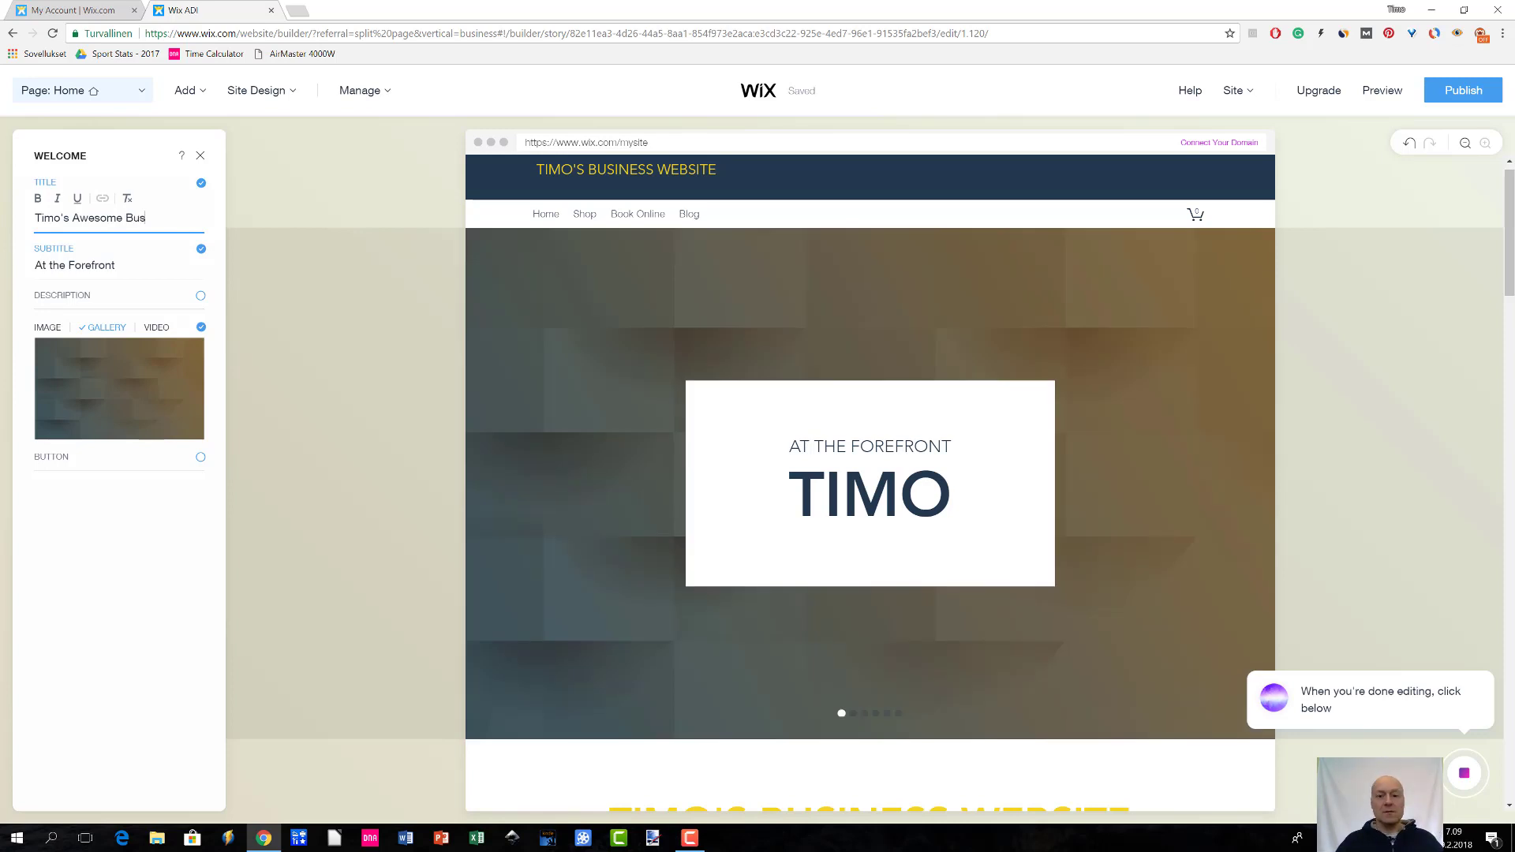
{"action": "type", "text": "iness"}
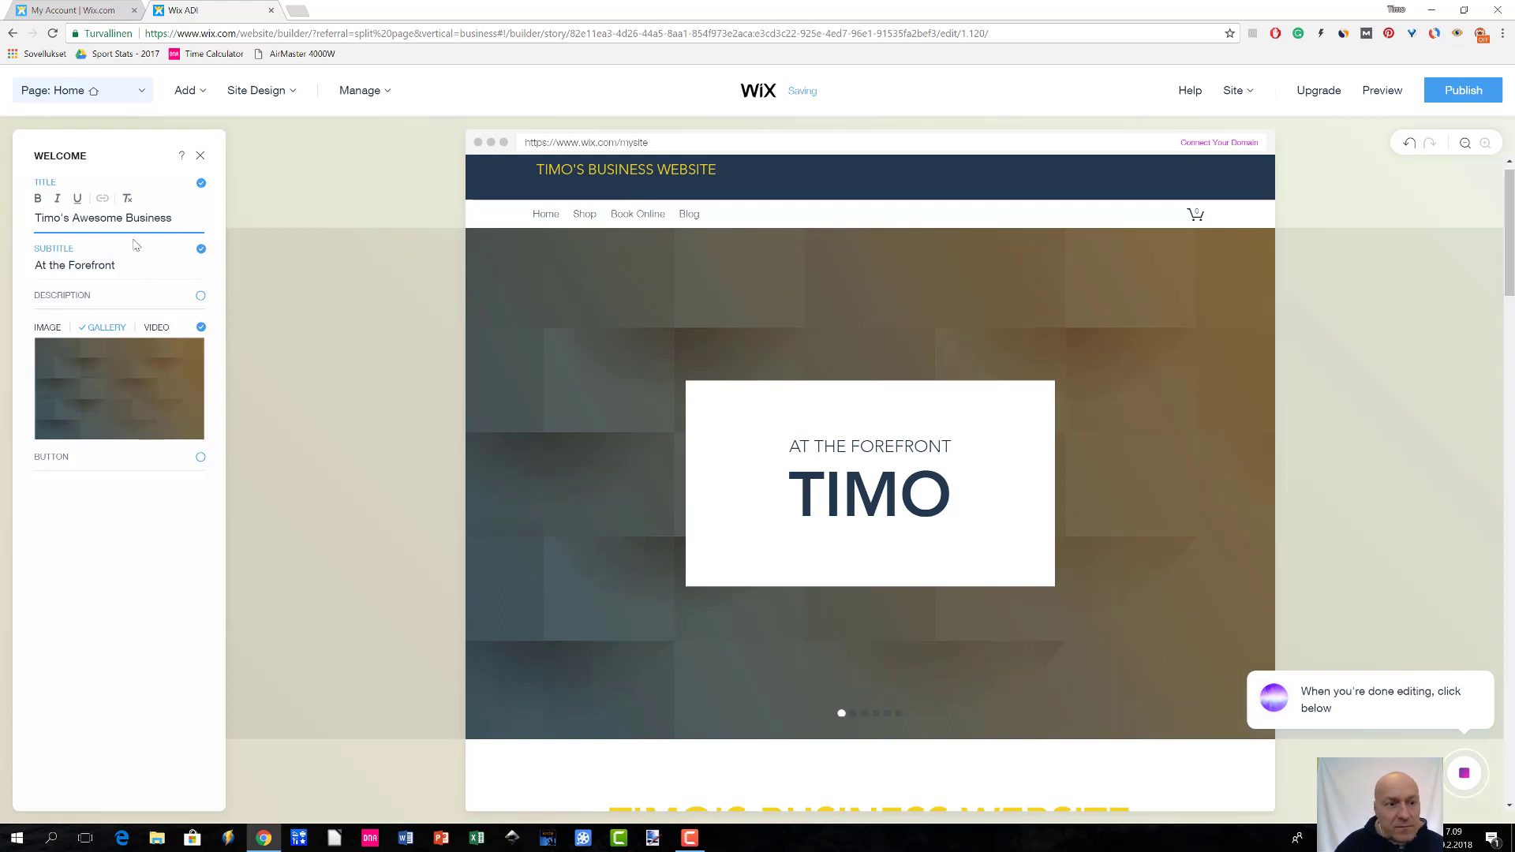
Cut "'s Awesome Business" from the Welcome title, leaving only the owner's first name
{"action": "left_click", "coordinate": [71, 221]}
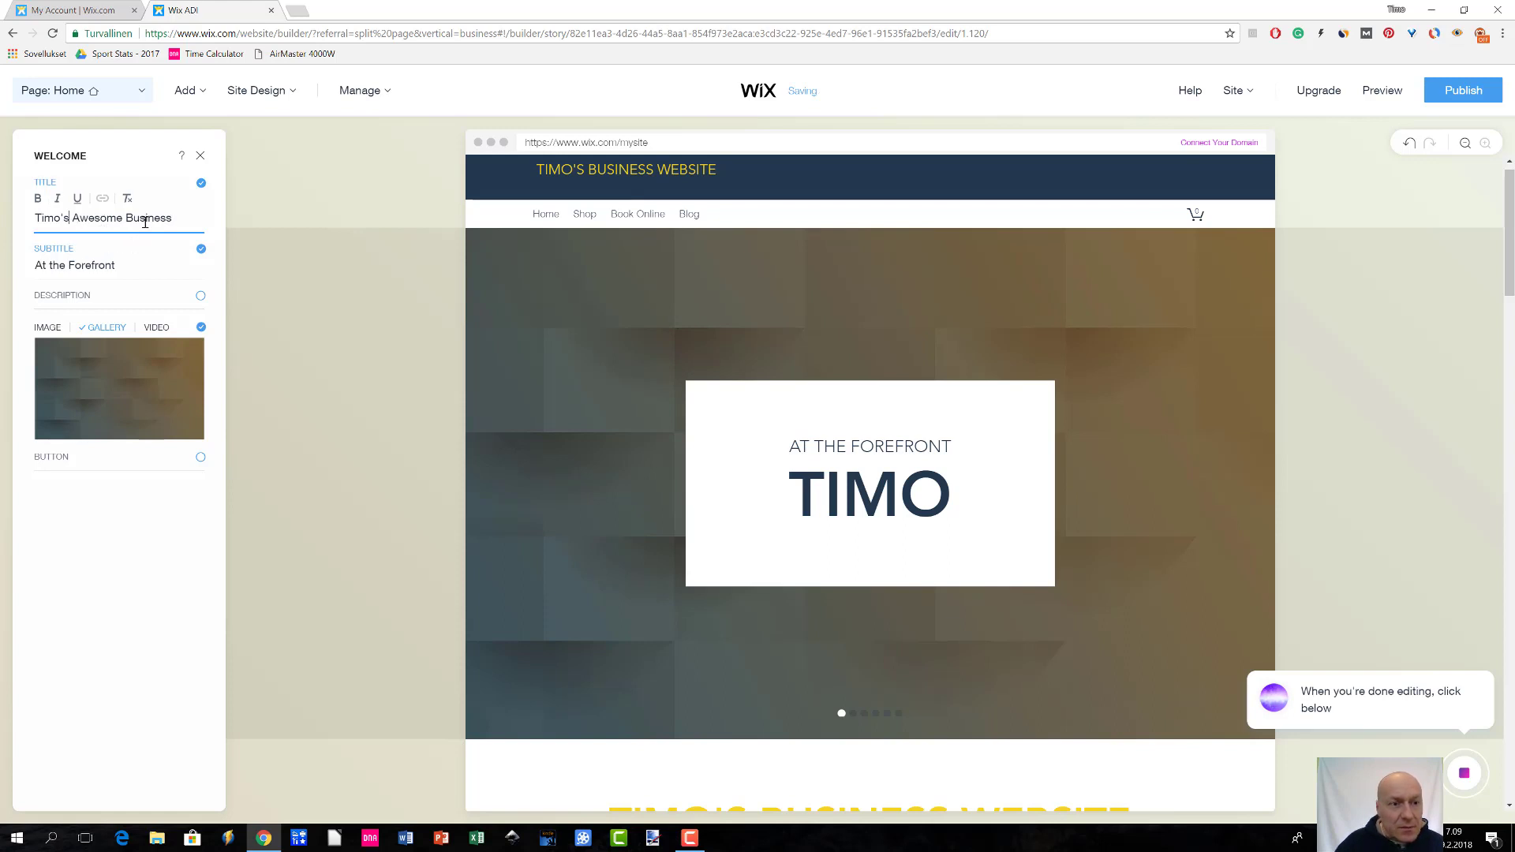
{"action": "left_click", "coordinate": [65, 217]}
{"action": "key", "text": "shift+End"}
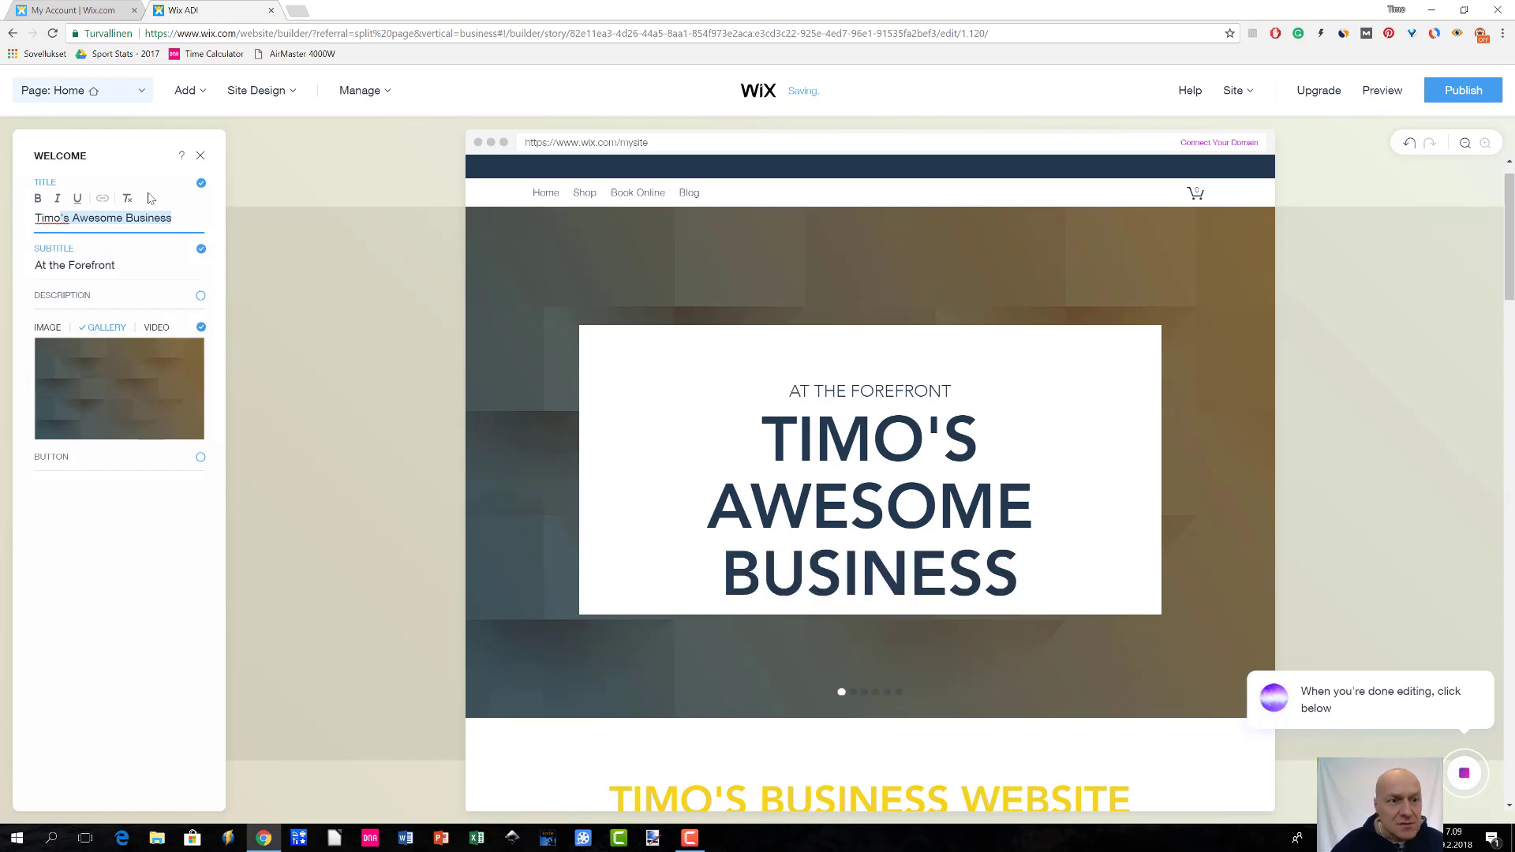
{"action": "key", "text": "BackSpace"}
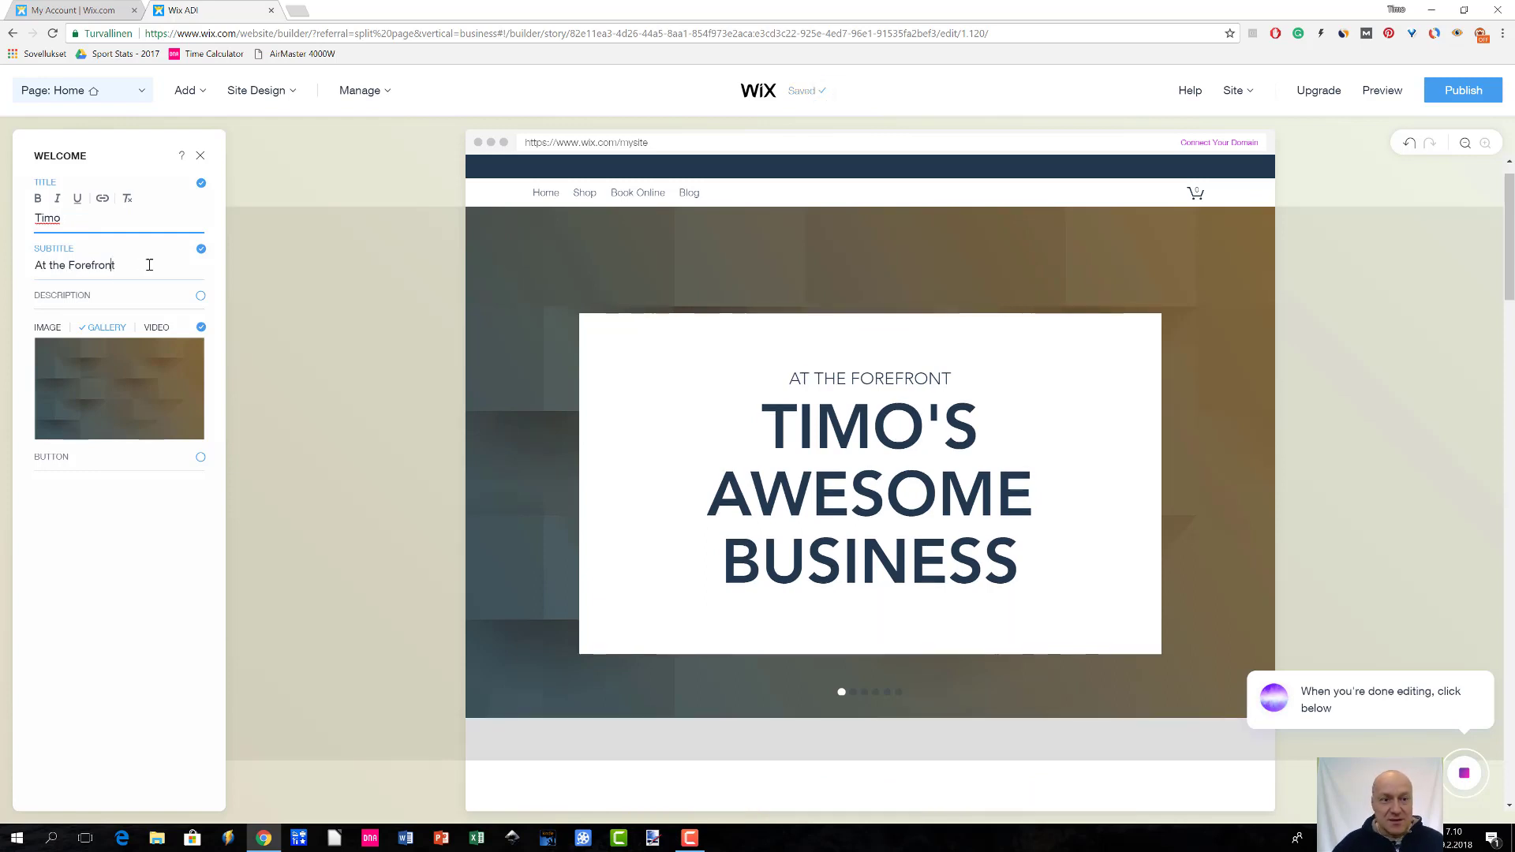
Replace the Welcome section's subtitle "At the Forefront" with "Awesome Business"
{"action": "left_click", "coordinate": [149, 265]}
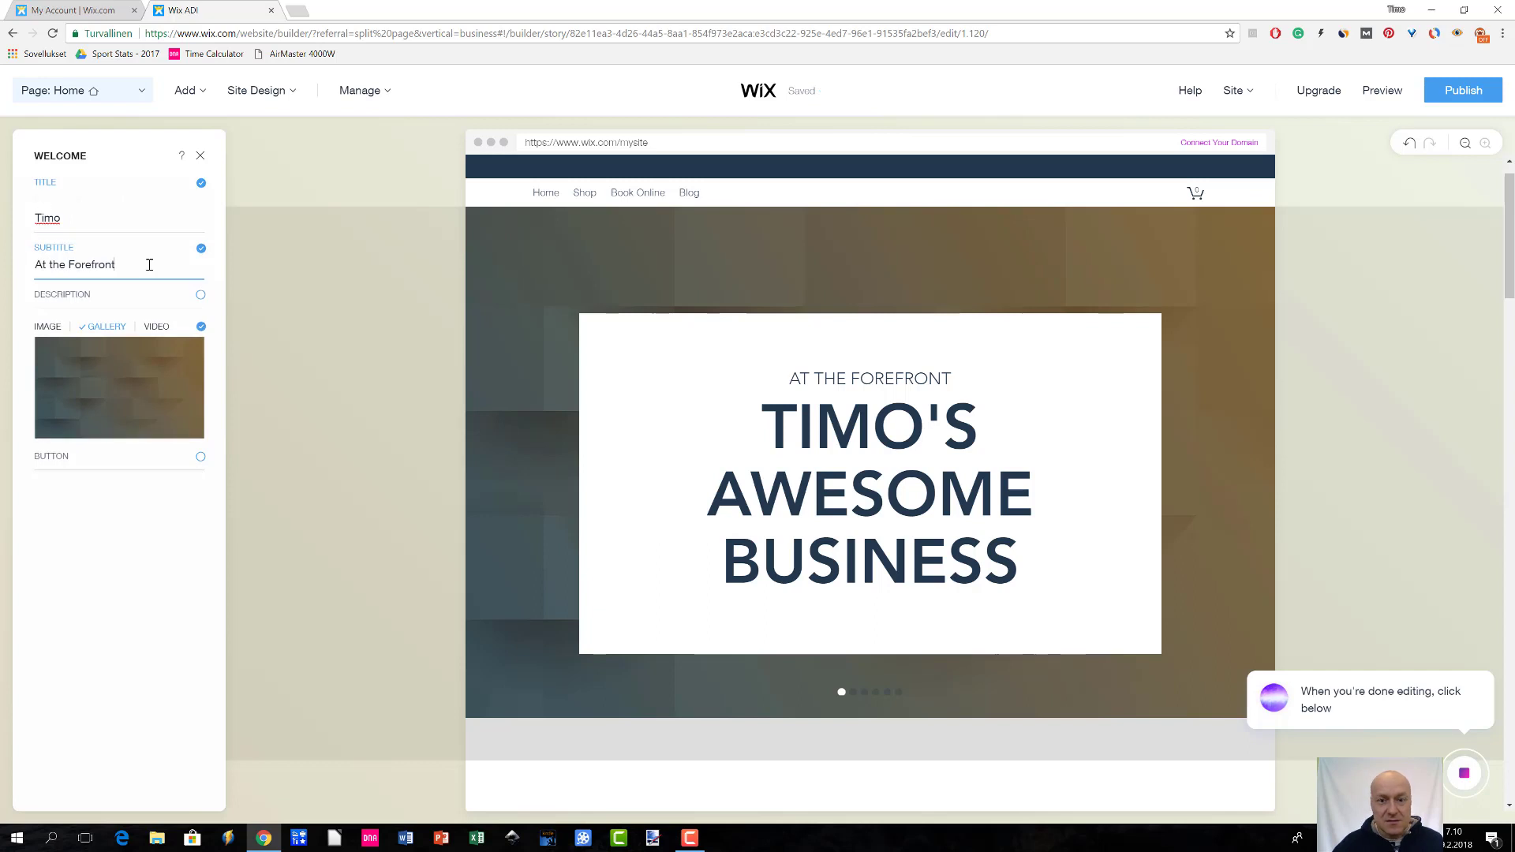
{"action": "triple_click", "coordinate": [149, 264]}
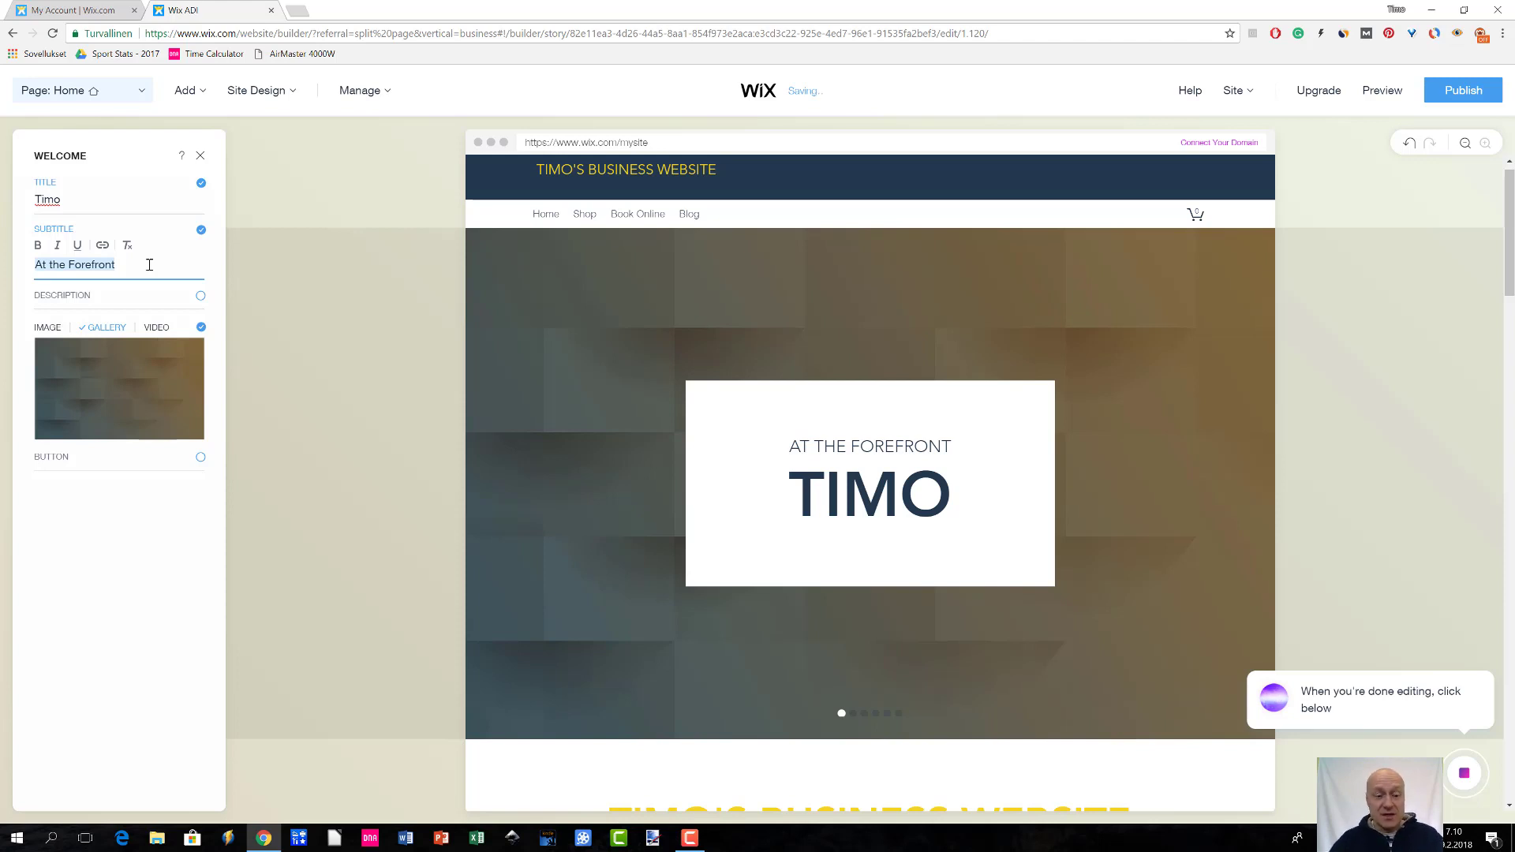
{"action": "type", "text": "'s Awesome Business"}
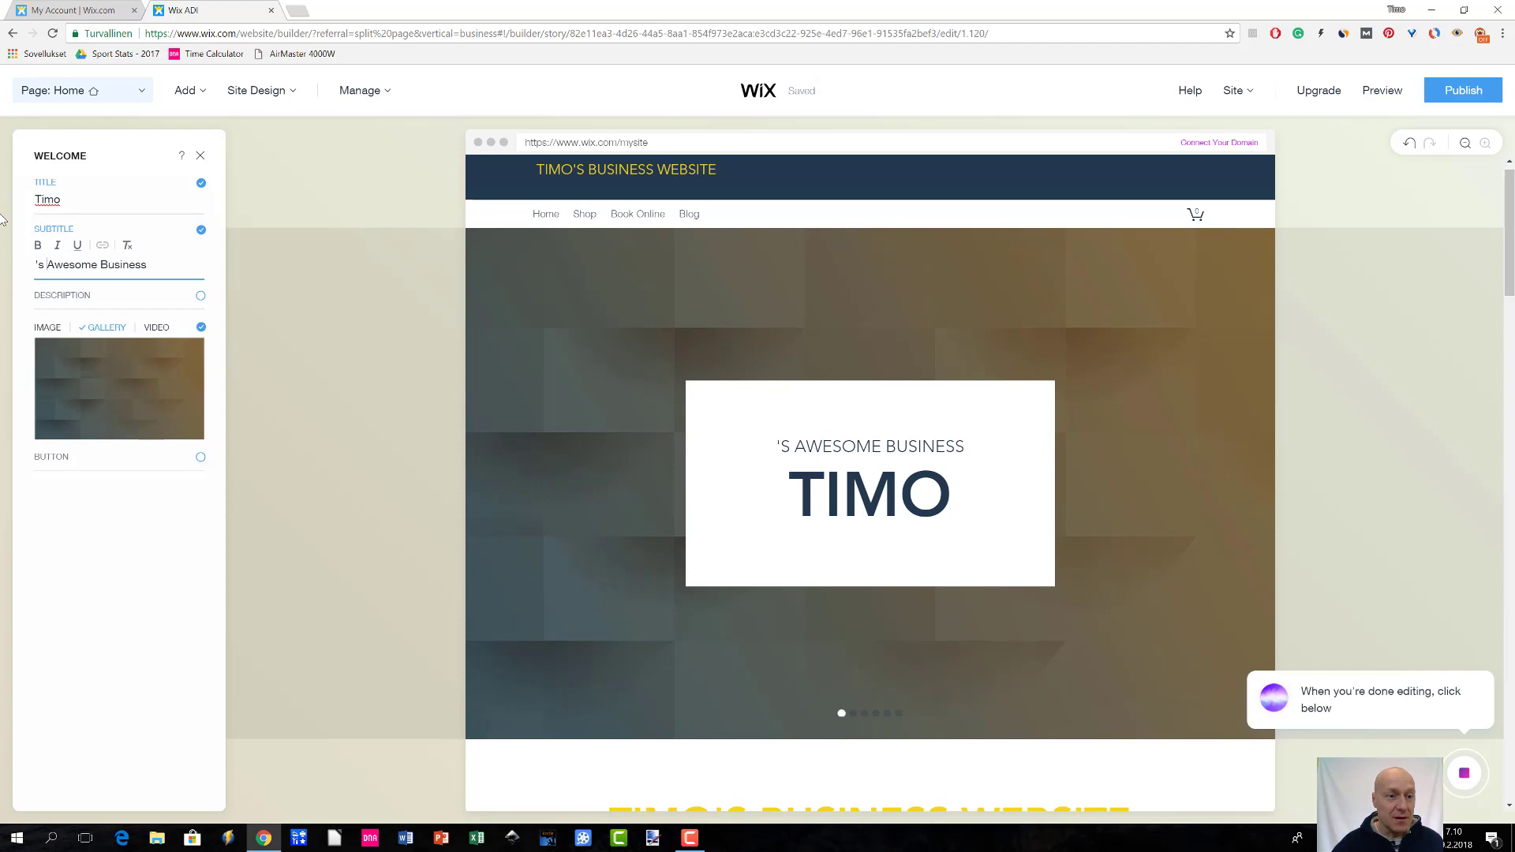
{"action": "key", "text": "BackSpace"}
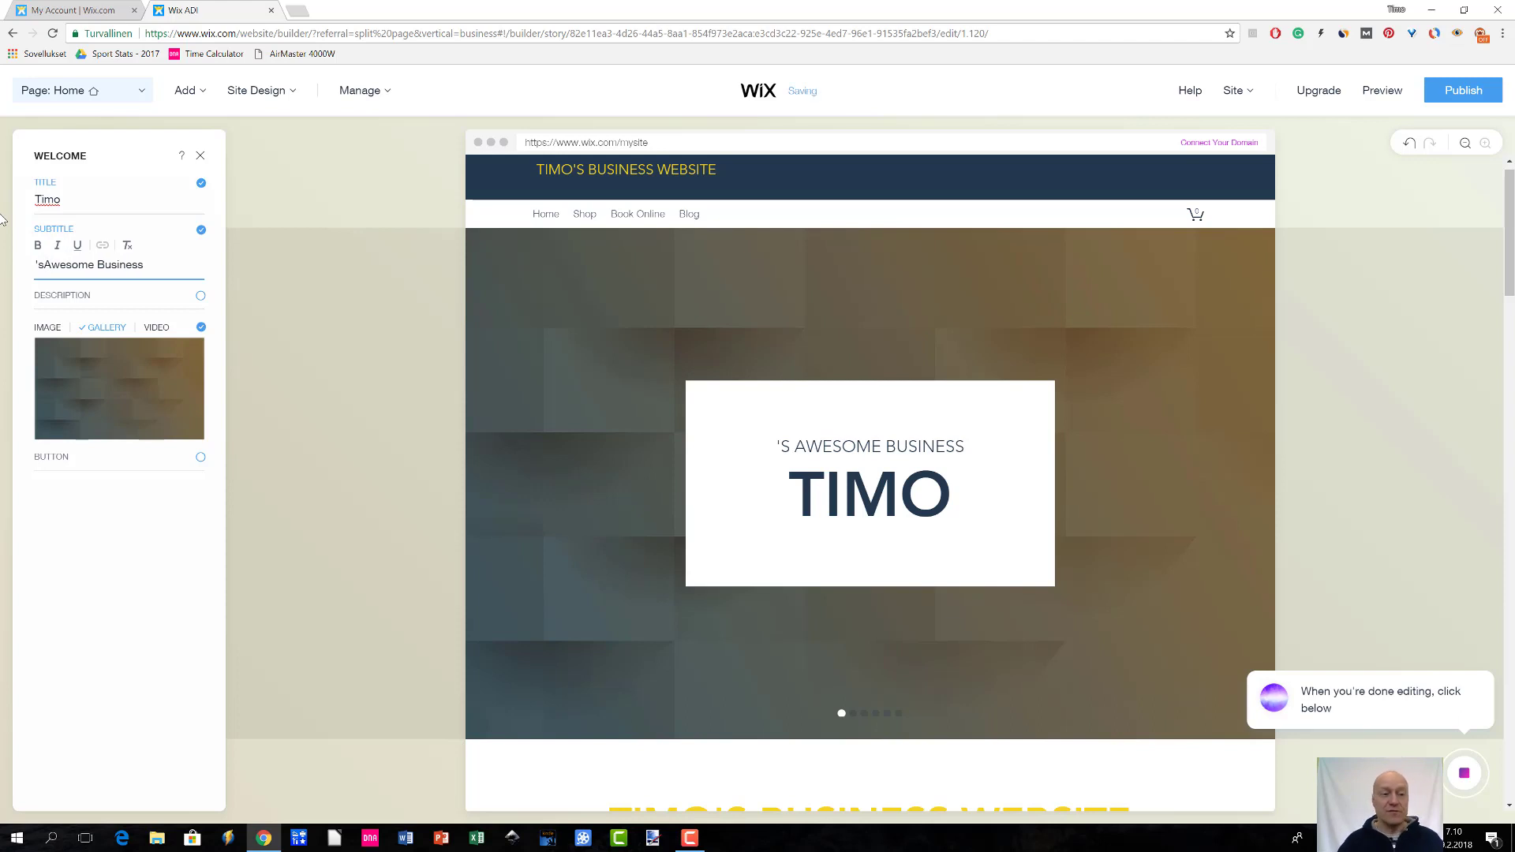
{"action": "key", "text": "BackSpace"}
{"action": "key", "text": "BackSpace"}
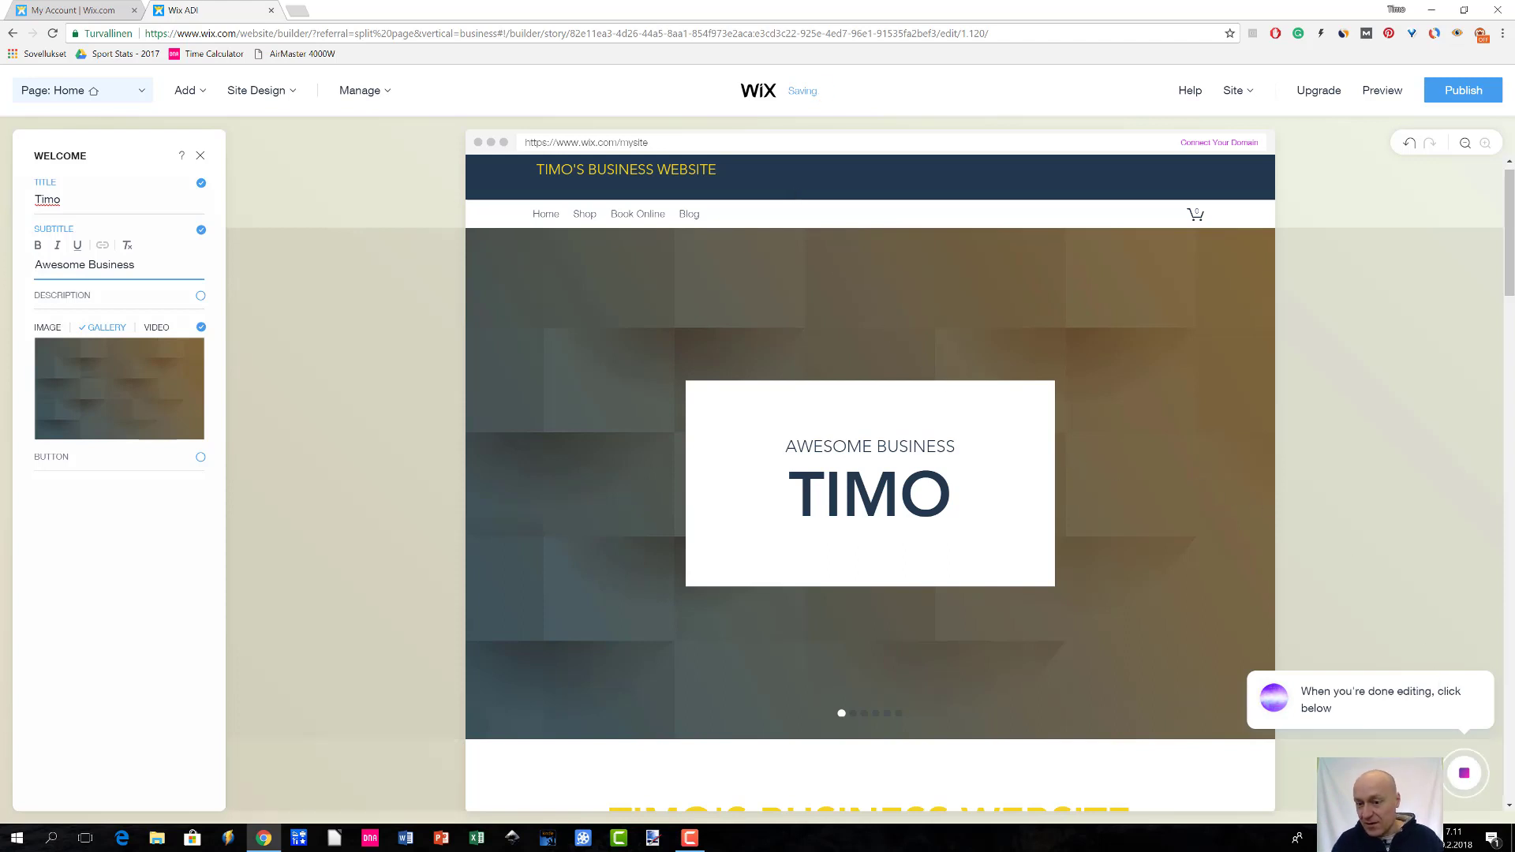
Finish editing the Welcome section and look through the remaining items of the What's Next checklist
{"action": "left_click", "coordinate": [1452, 773]}
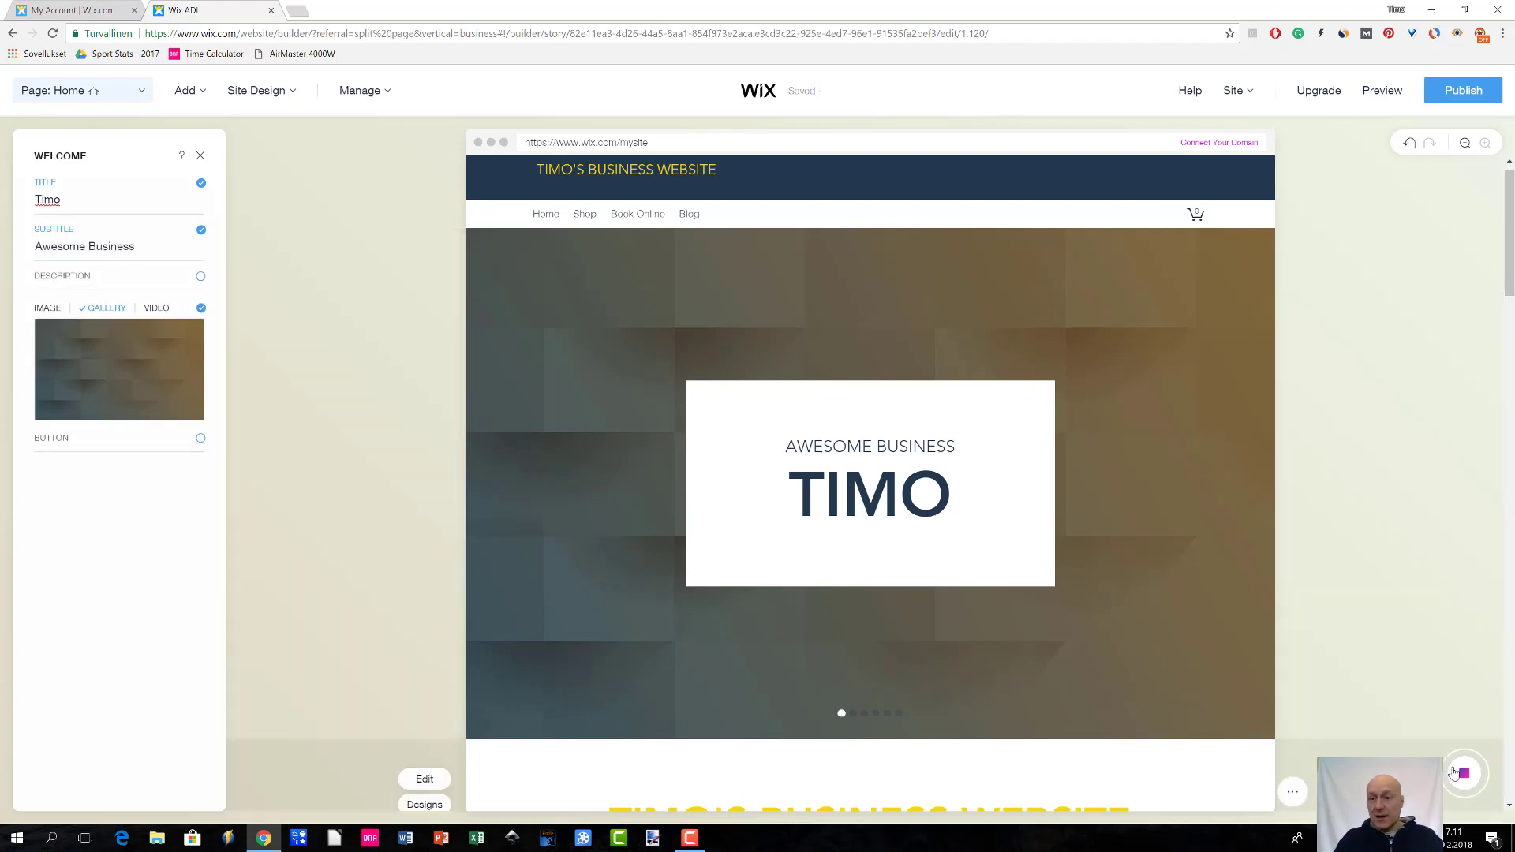
{"action": "left_click", "coordinate": [1455, 773]}
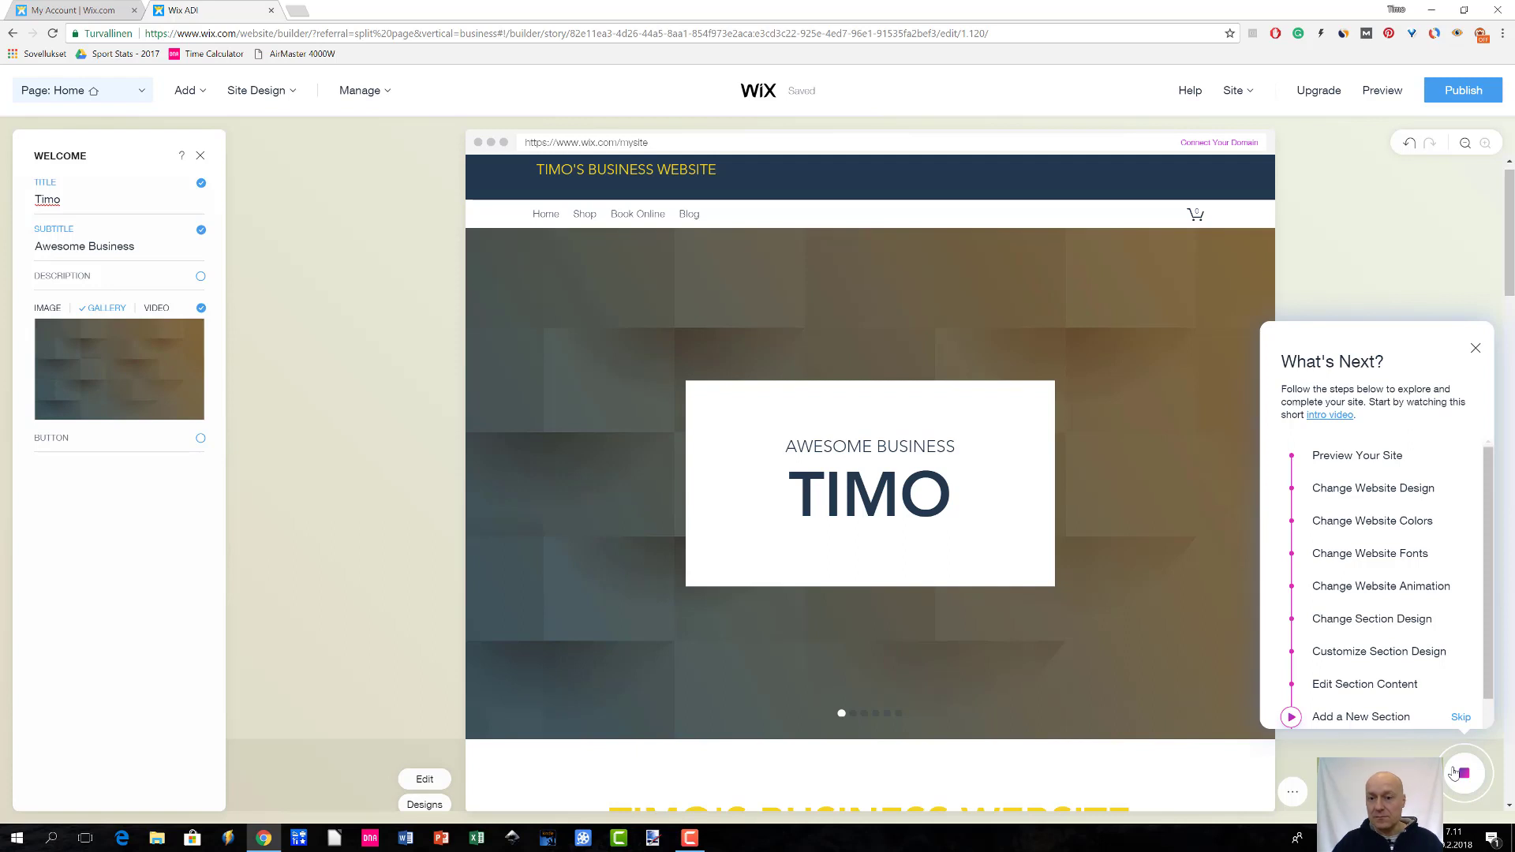
{"action": "left_click_drag", "start_coordinate": [1492, 635], "coordinate": [1491, 672]}
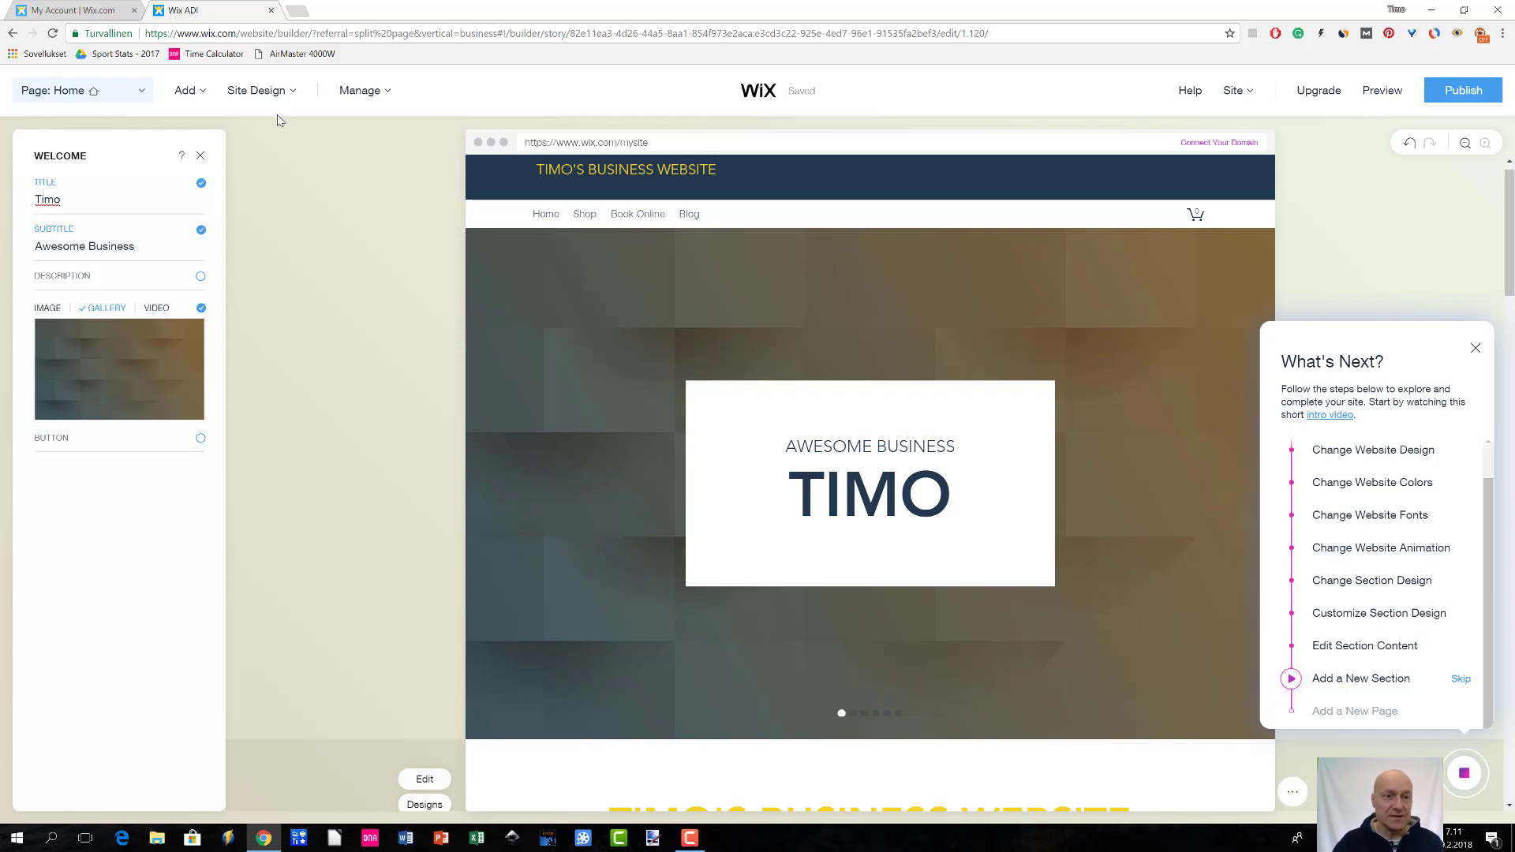
{"action": "left_click", "coordinate": [201, 157]}
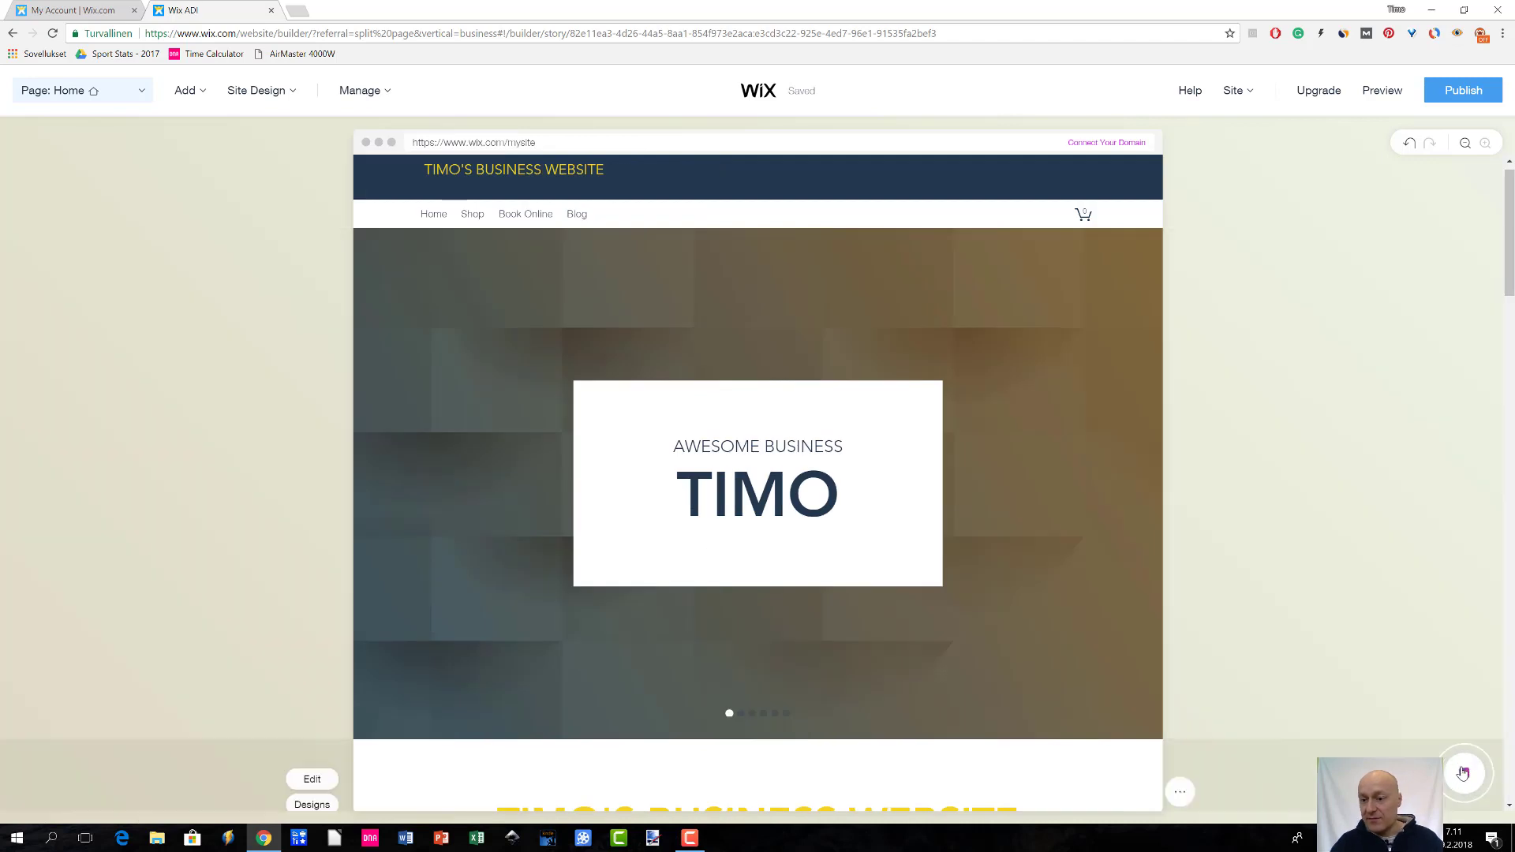
{"action": "left_click", "coordinate": [1462, 774]}
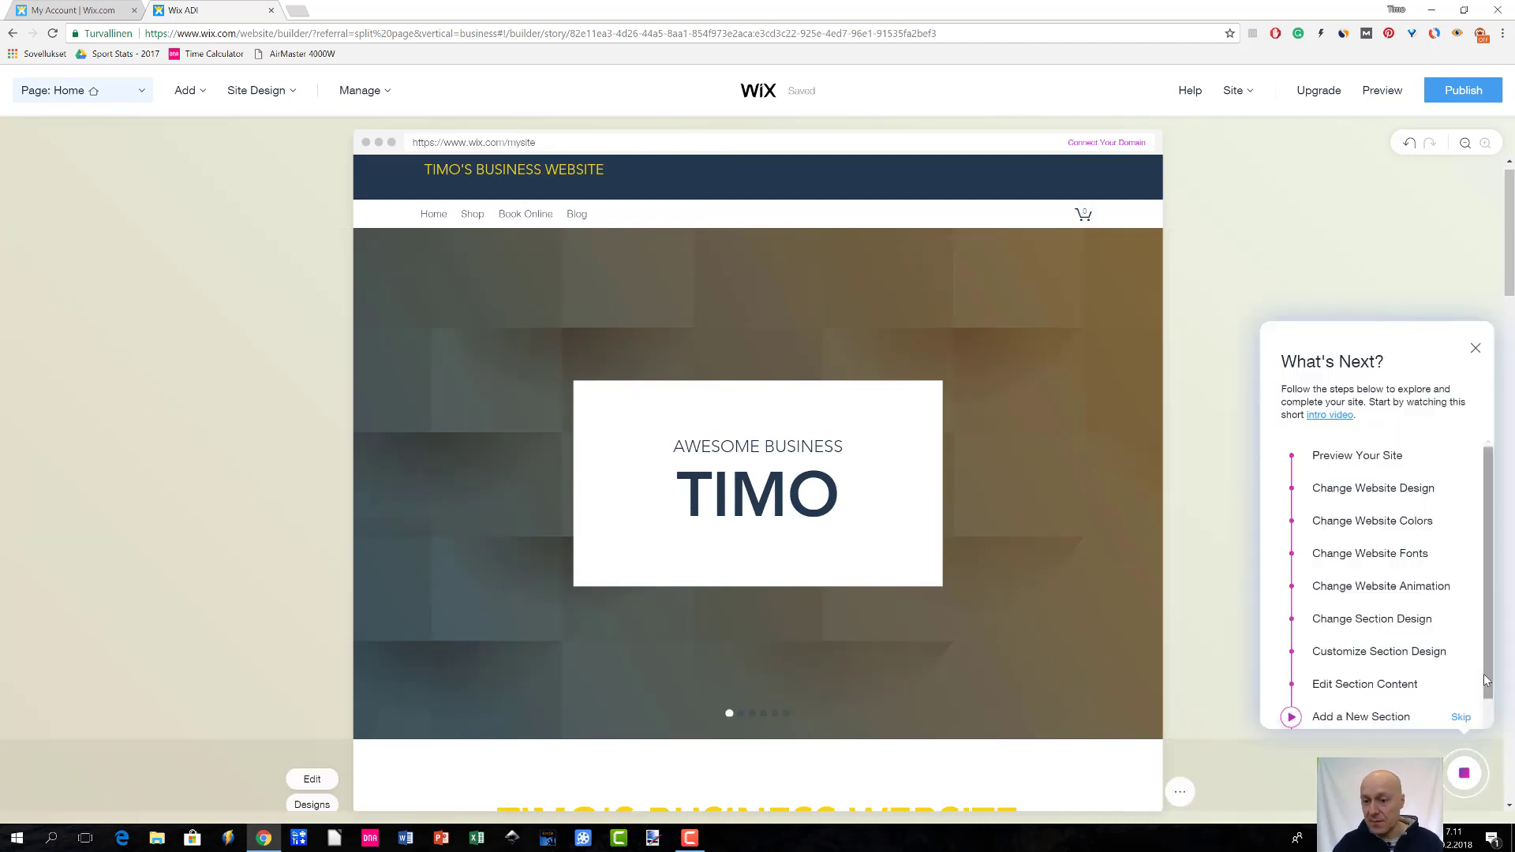
{"action": "left_click_drag", "start_coordinate": [1484, 685], "coordinate": [1488, 715]}
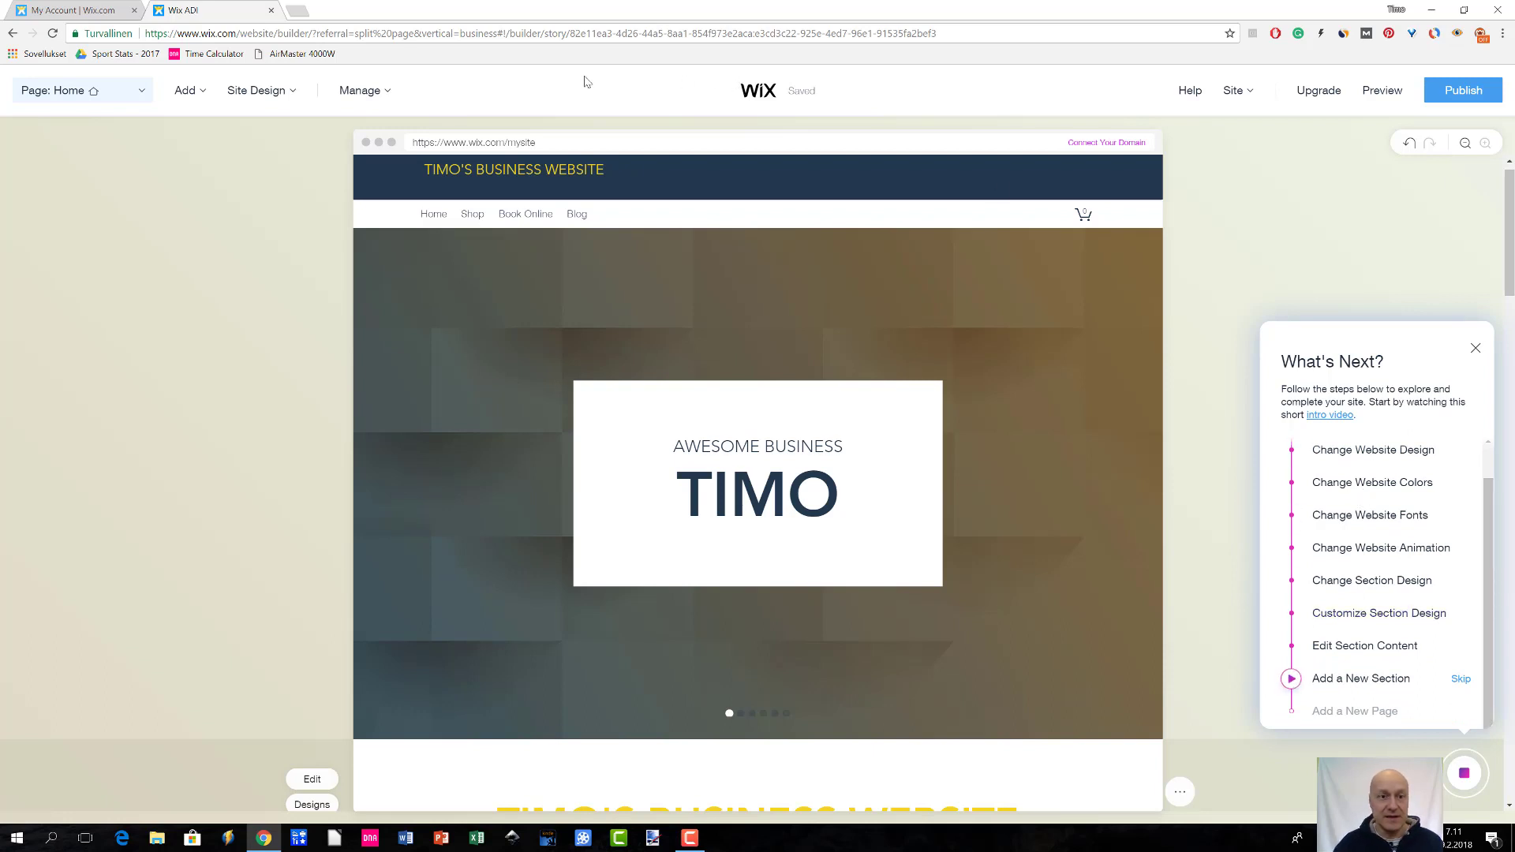
{"action": "mouse_move", "coordinate": [203, 98]}
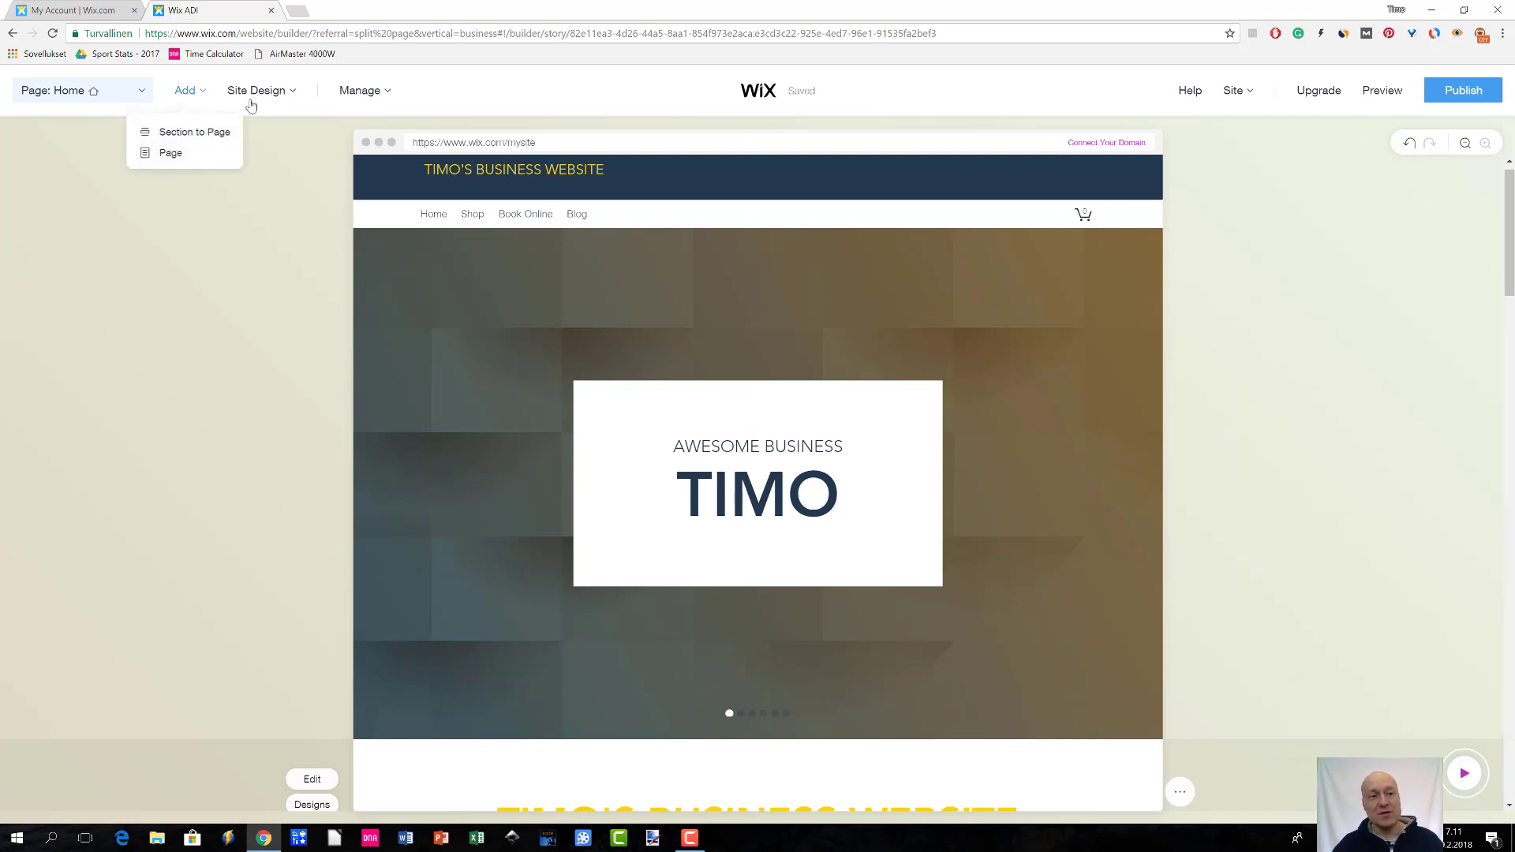
{"action": "mouse_move", "coordinate": [276, 96]}
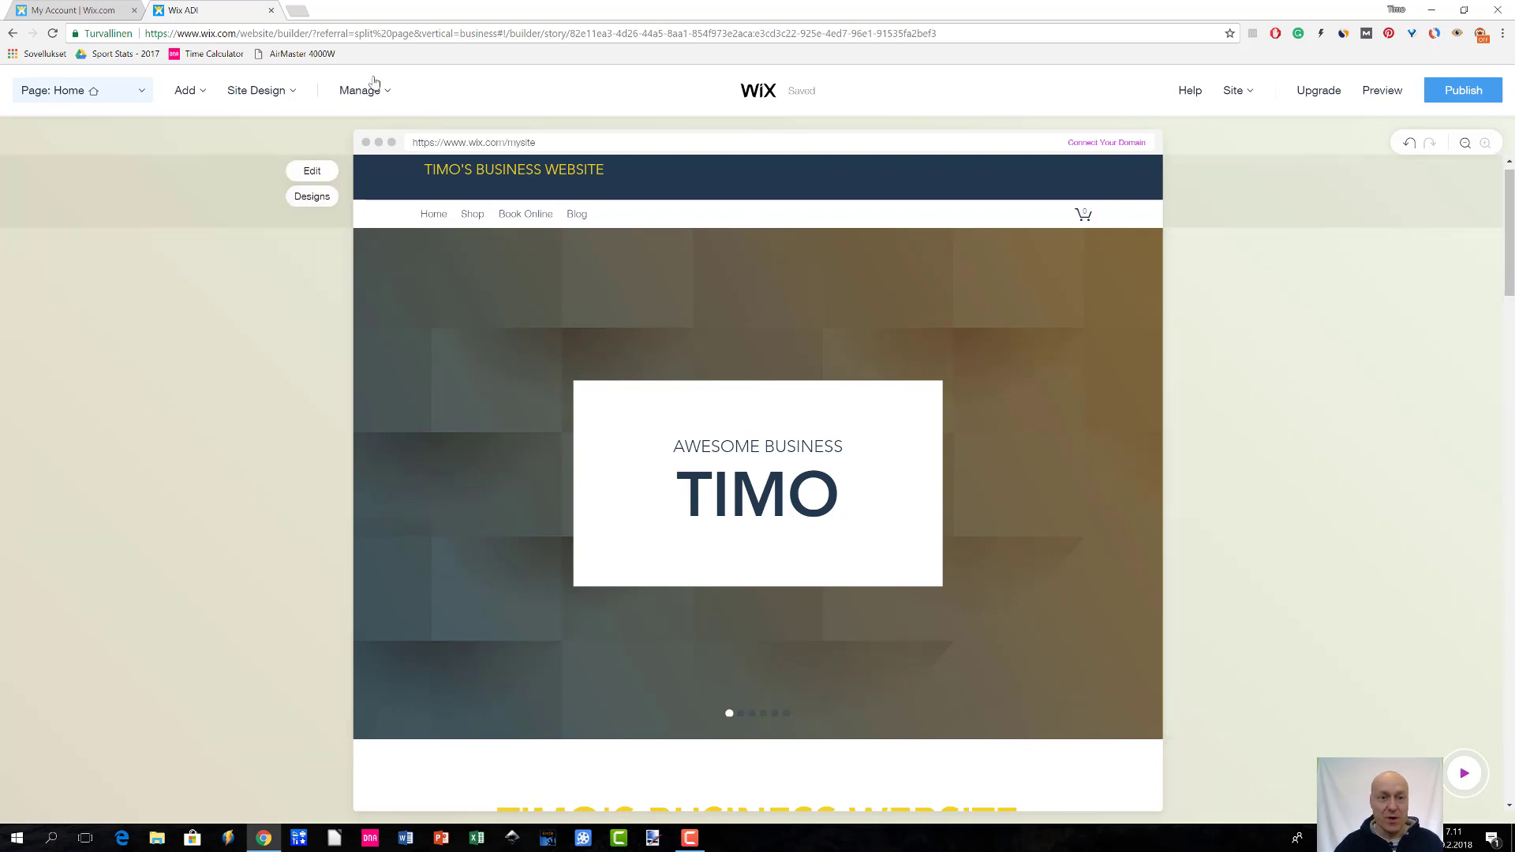
{"action": "mouse_move", "coordinate": [378, 102]}
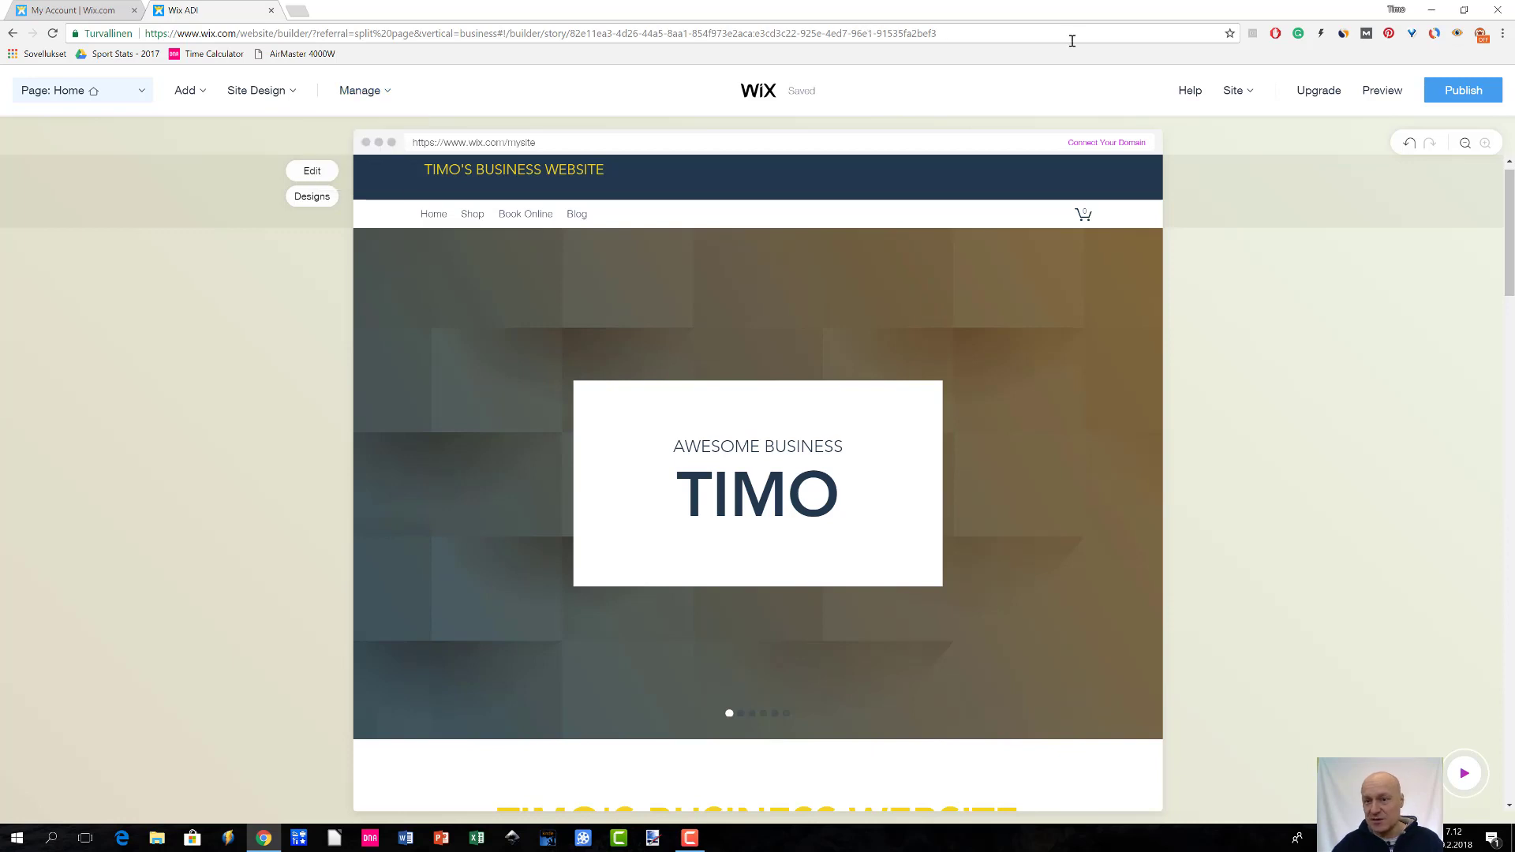
{"action": "mouse_move", "coordinate": [1232, 99]}
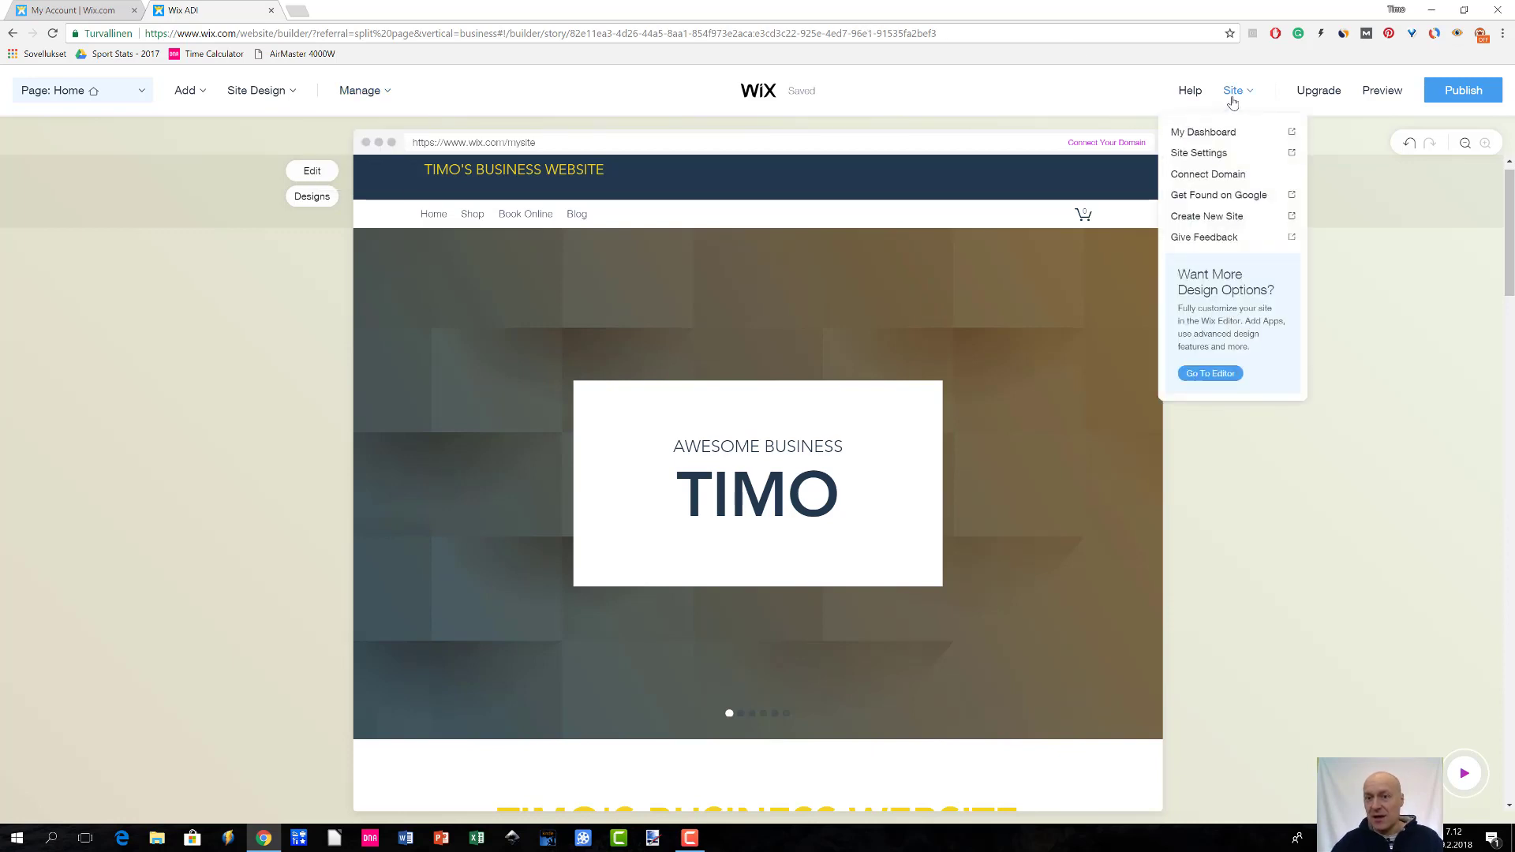